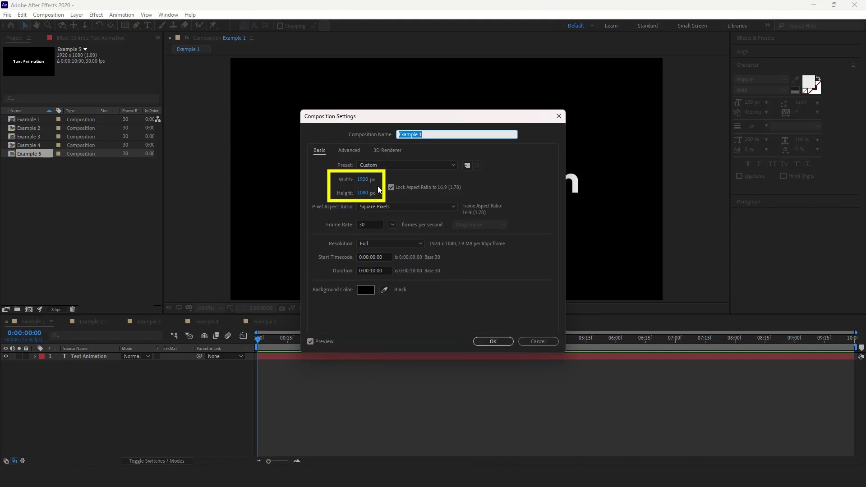
Step: Keep Example 1's composition settings and bring back the Align and Character panels for the title
{"action": "left_click", "coordinate": [485, 344]}
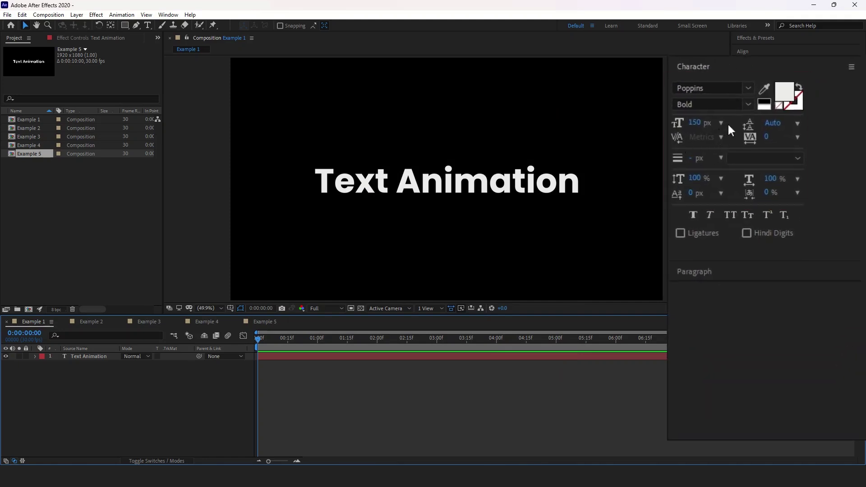
{"action": "left_click", "coordinate": [743, 51]}
{"action": "key", "text": "ctrl+a"}
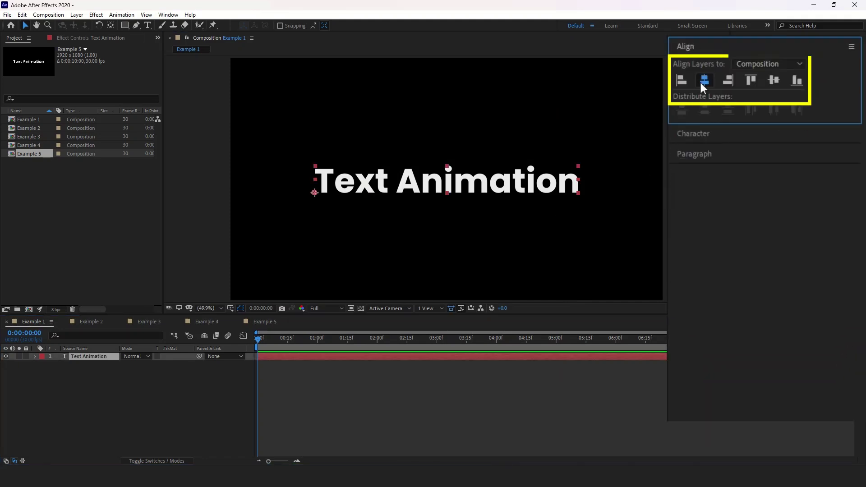
{"action": "left_click", "coordinate": [721, 133]}
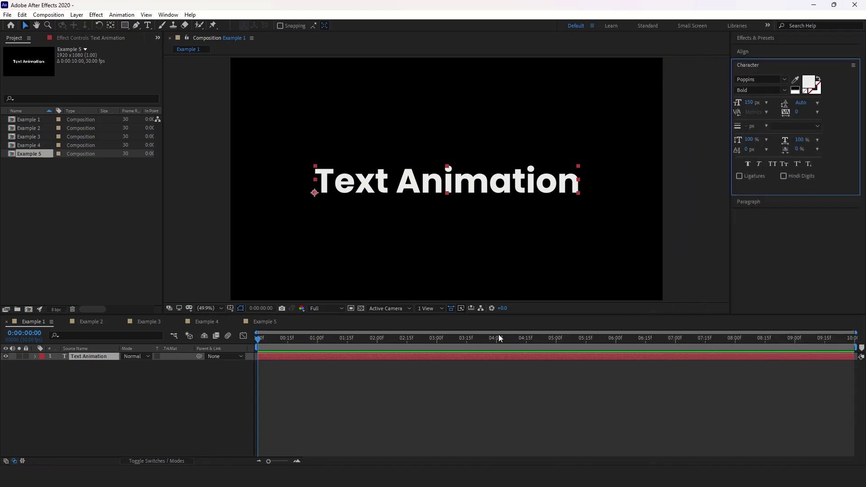
Step: Add a text animator with Position and Opacity properties to the Text Animation layer
{"action": "left_click", "coordinate": [311, 337]}
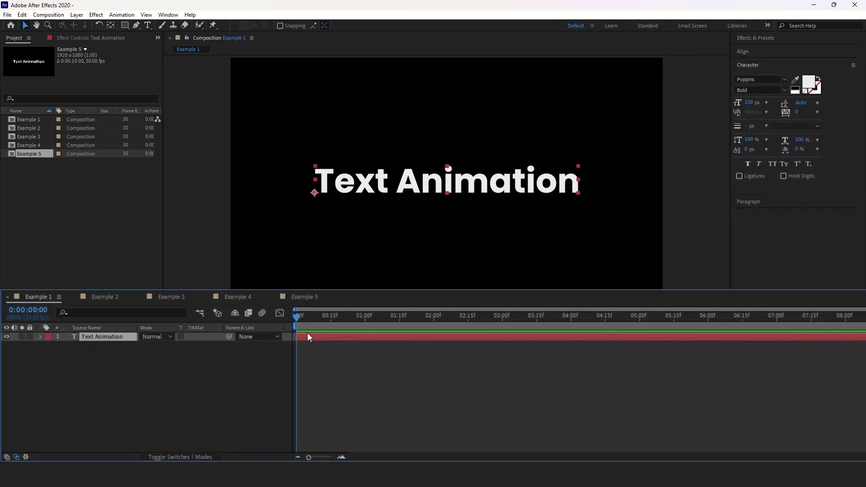
{"action": "left_click", "coordinate": [41, 337]}
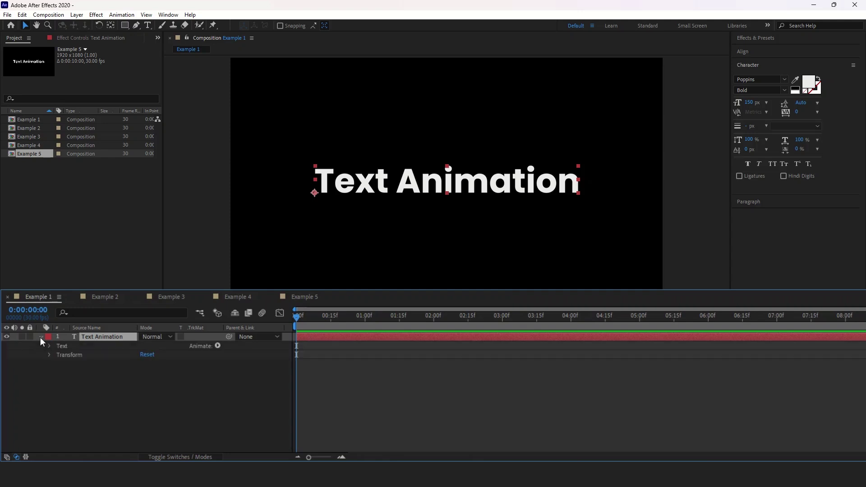
{"action": "left_click", "coordinate": [218, 347]}
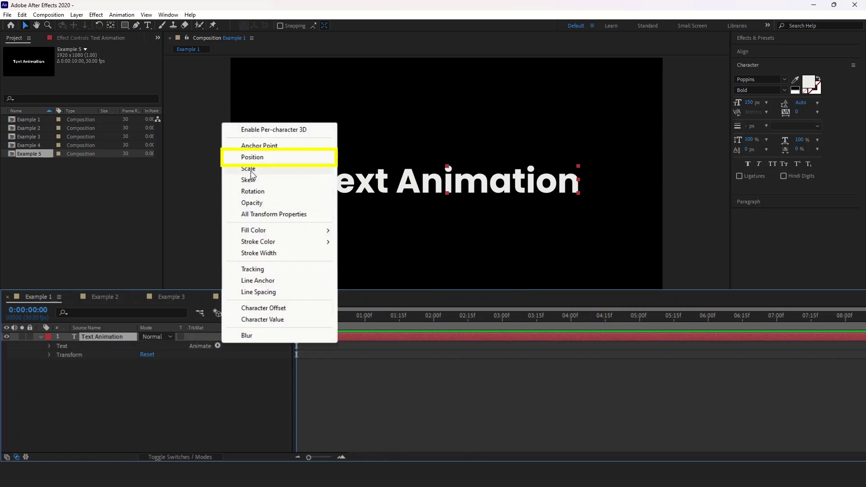
{"action": "left_click", "coordinate": [252, 158]}
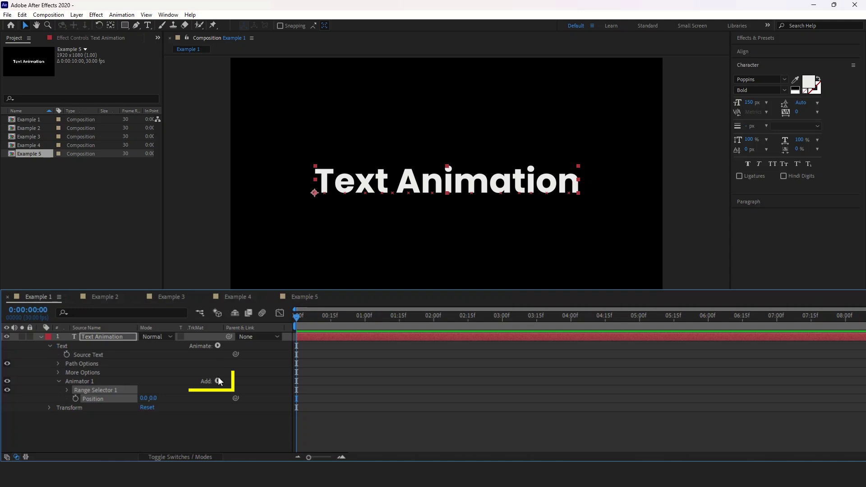
{"action": "left_click", "coordinate": [218, 382]}
{"action": "mouse_move", "coordinate": [228, 388]}
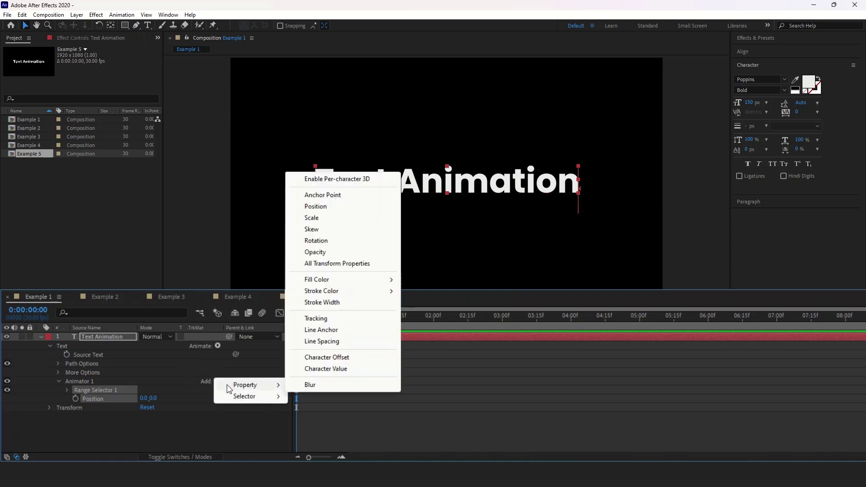
{"action": "left_click", "coordinate": [311, 253]}
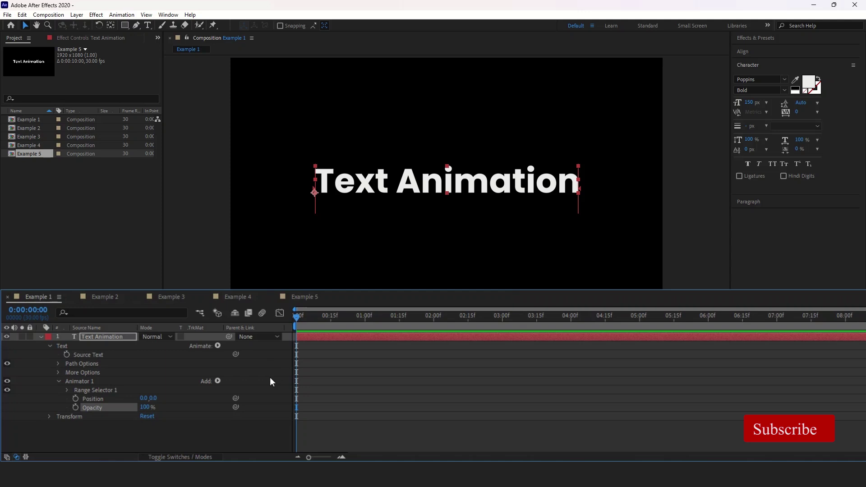
Step: Set the animator's Position to 0,150 and its Opacity to 0%
{"action": "left_click_drag", "start_coordinate": [154, 398], "coordinate": [172, 399]}
{"action": "left_click", "coordinate": [172, 400]}
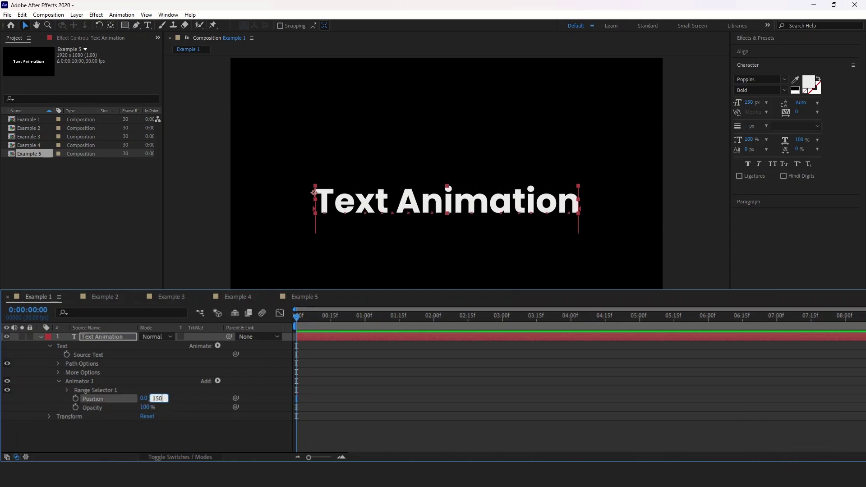
{"action": "key", "text": "Return"}
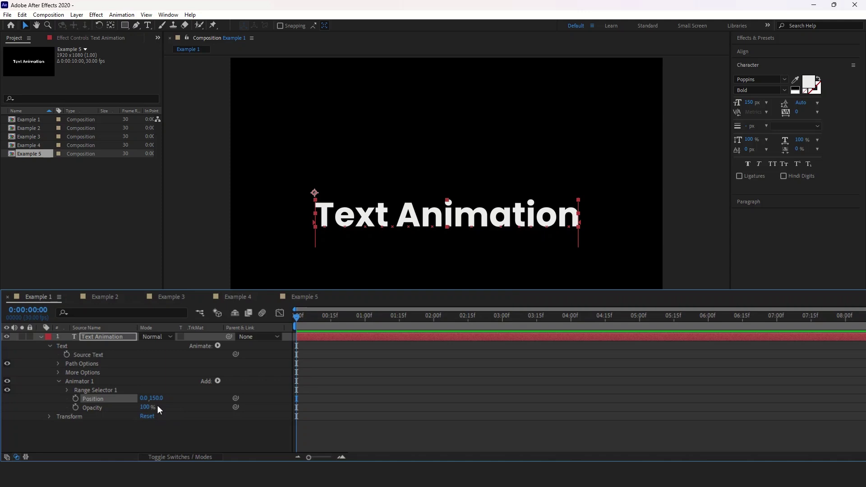
{"action": "left_click_drag", "start_coordinate": [157, 405], "coordinate": [113, 407]}
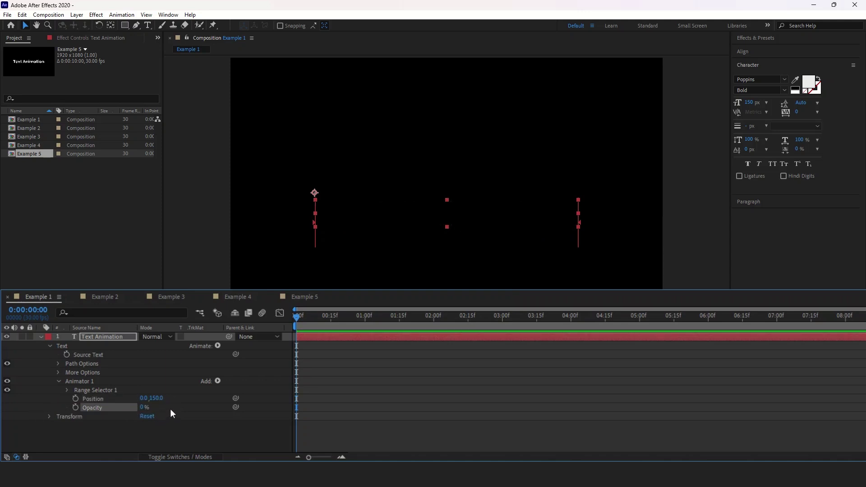
Step: Keyframe Range Selector 1's Offset at -100% at 0 s and 100% at 1 s
{"action": "left_click", "coordinate": [67, 390]}
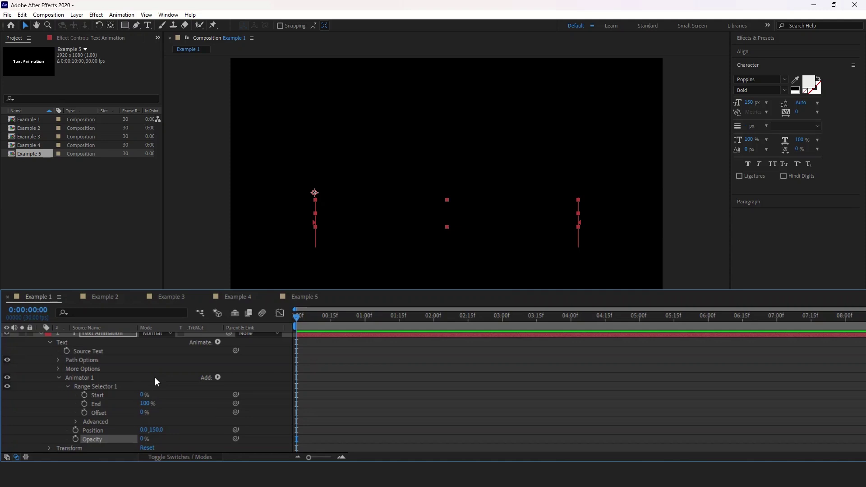
{"action": "left_click", "coordinate": [84, 412]}
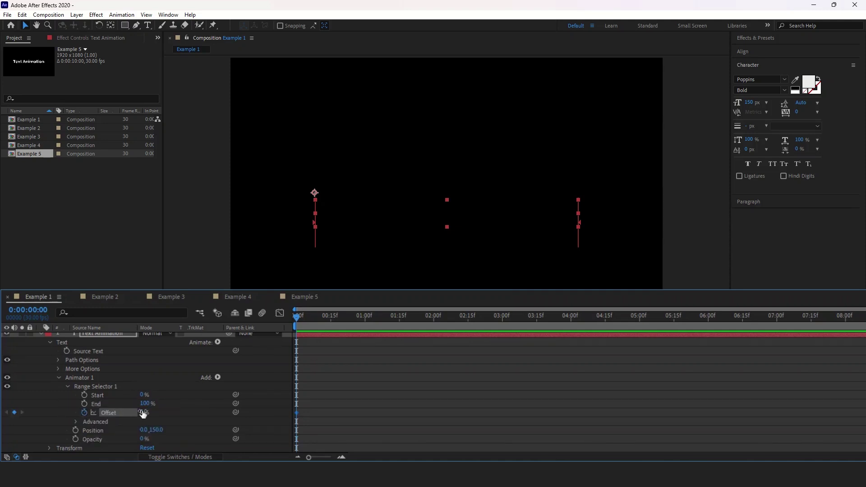
{"action": "left_click_drag", "start_coordinate": [143, 414], "coordinate": [62, 415]}
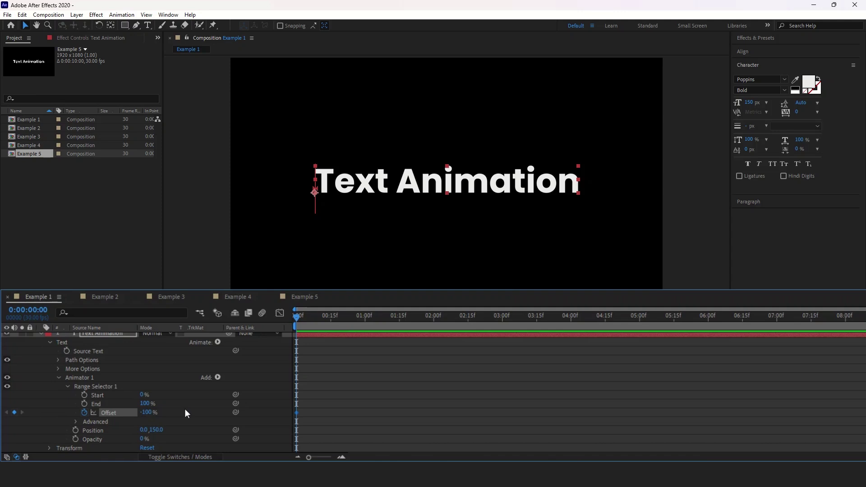
{"action": "left_click_drag", "start_coordinate": [304, 316], "coordinate": [365, 321]}
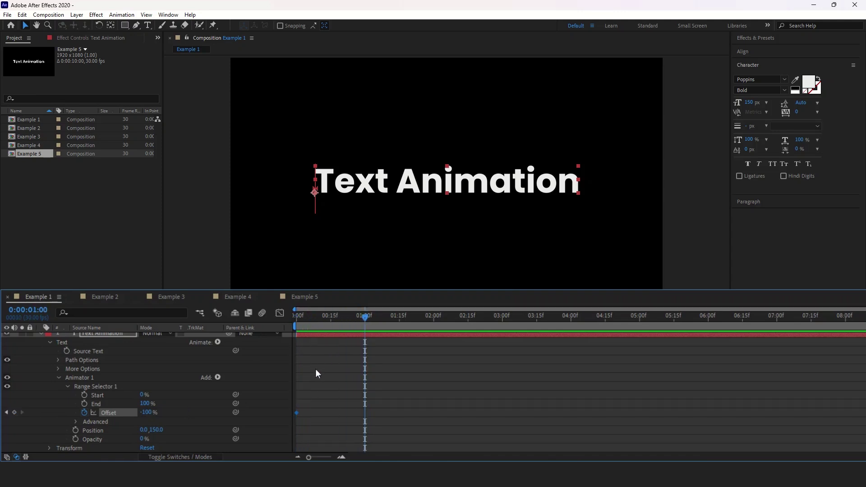
{"action": "left_click_drag", "start_coordinate": [146, 412], "coordinate": [299, 406]}
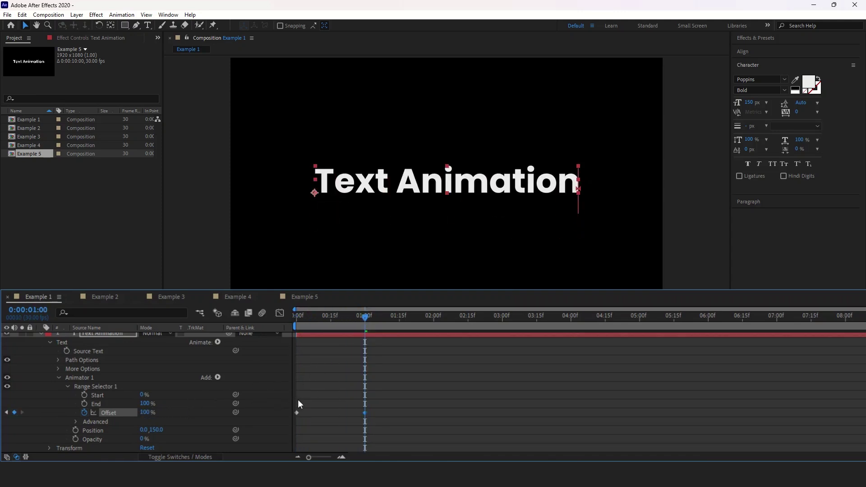
Step: Set the range selector's Advanced Shape to Ramp Up, Ease High 25% and Ease Low 100%
{"action": "left_click", "coordinate": [76, 421]}
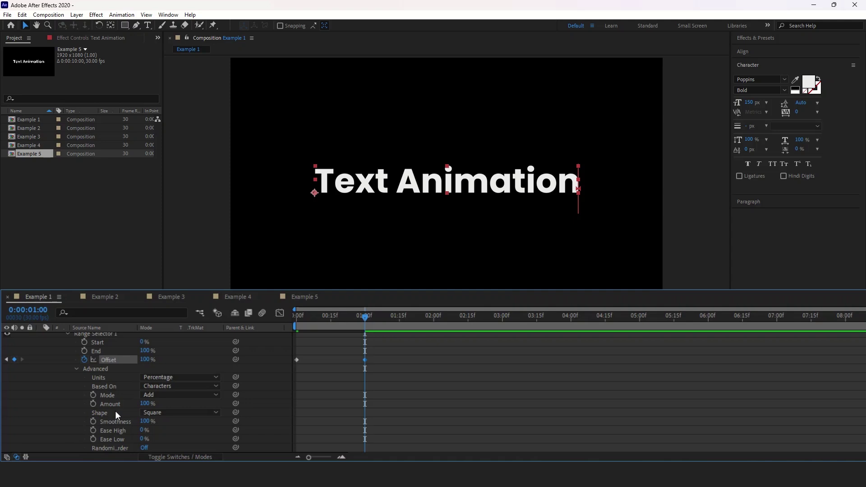
{"action": "left_click", "coordinate": [198, 412]}
{"action": "left_click", "coordinate": [182, 354]}
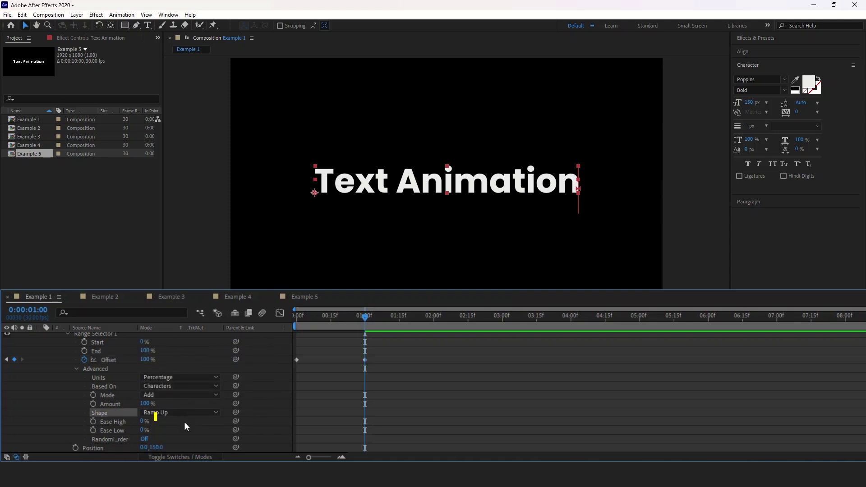
{"action": "left_click", "coordinate": [148, 421]}
{"action": "type", "text": "25"}
{"action": "key", "text": "Tab"}
{"action": "type", "text": "100"}
{"action": "key", "text": "Return"}
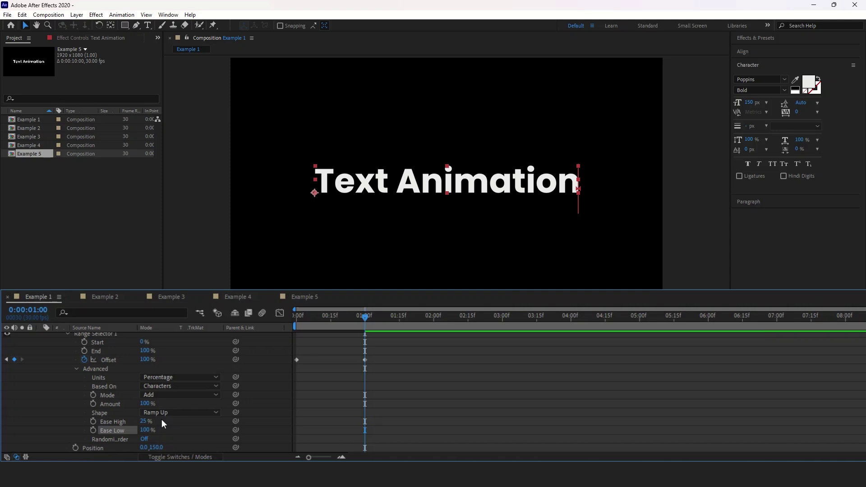
Step: Preview the title building in character by character from the start
{"action": "left_click_drag", "start_coordinate": [316, 319], "coordinate": [282, 318]}
{"action": "key", "text": "space"}
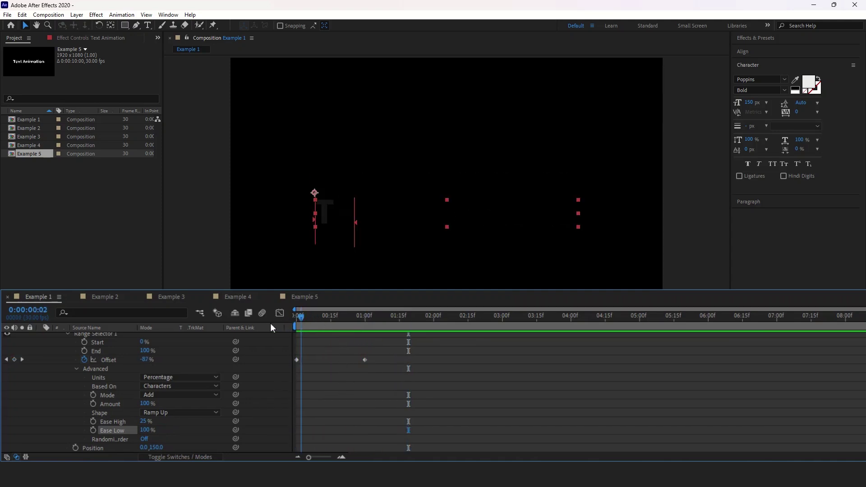
{"action": "key", "text": "space"}
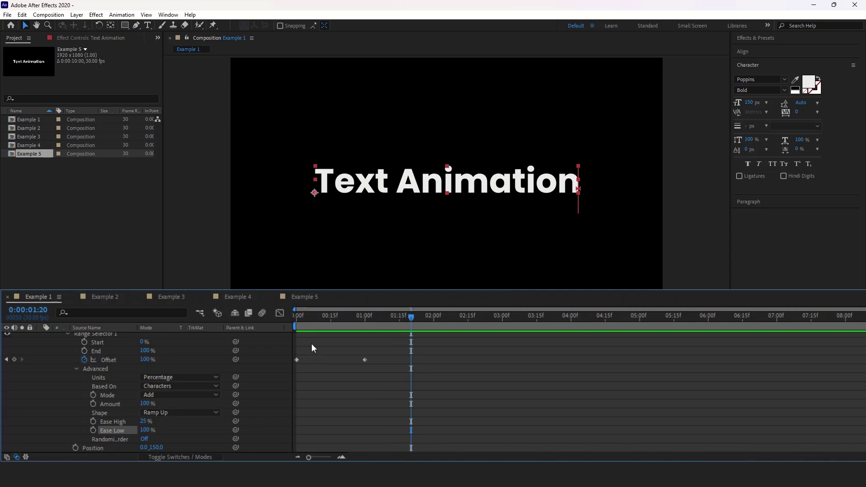
{"action": "scroll", "coordinate": [316, 357], "scroll_direction": "up", "scroll_amount": 3}
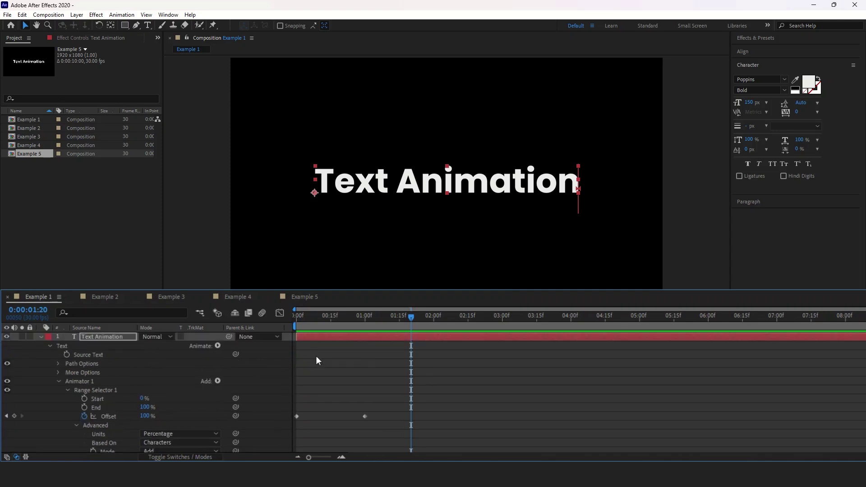
Step: In Example 2, add a text animator with Position, Opacity and Tracking properties
{"action": "left_click", "coordinate": [113, 298]}
{"action": "left_click", "coordinate": [120, 336]}
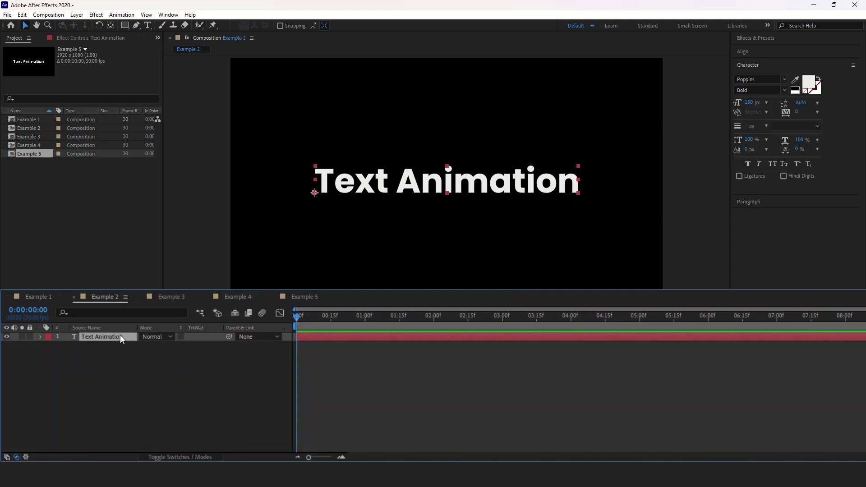
{"action": "left_click", "coordinate": [40, 337]}
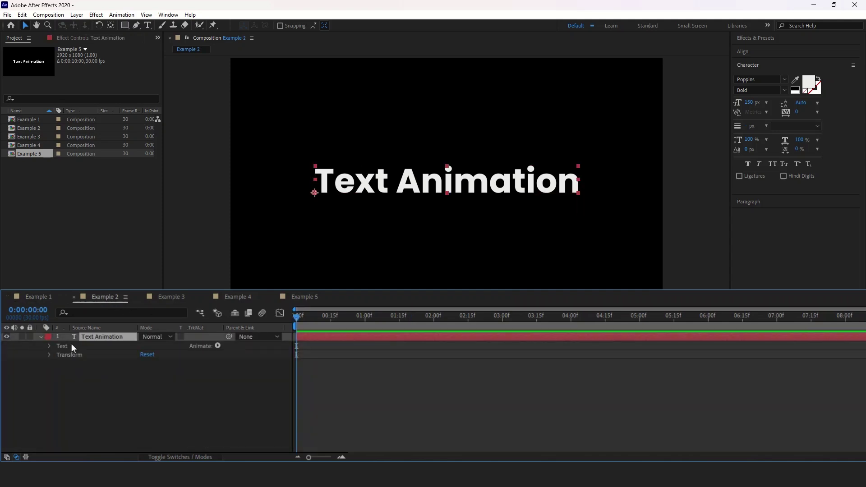
{"action": "left_click", "coordinate": [216, 347]}
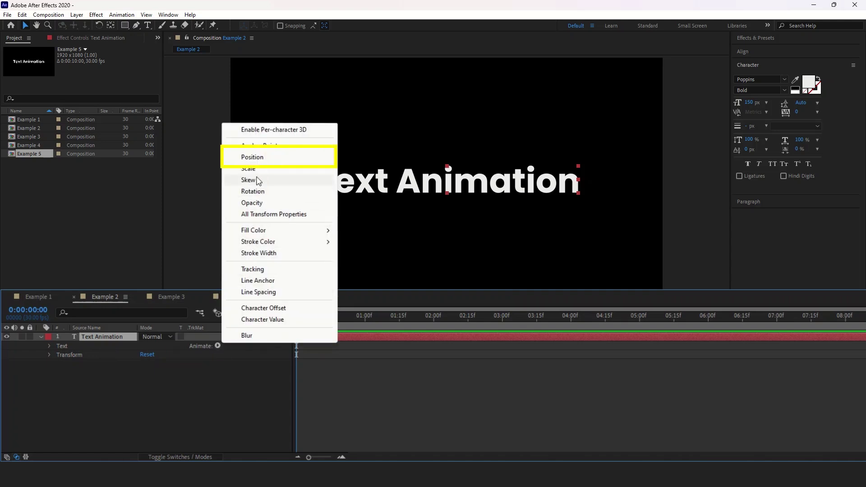
{"action": "left_click", "coordinate": [252, 157]}
{"action": "left_click", "coordinate": [217, 382]}
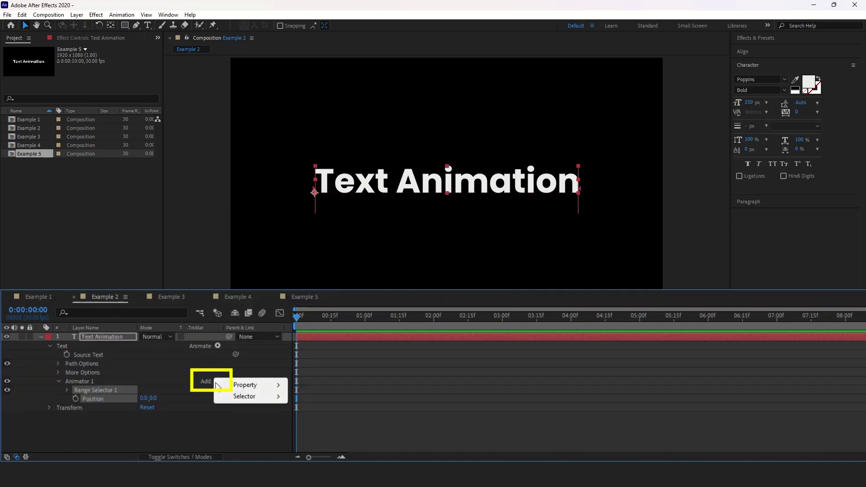
{"action": "mouse_move", "coordinate": [268, 386]}
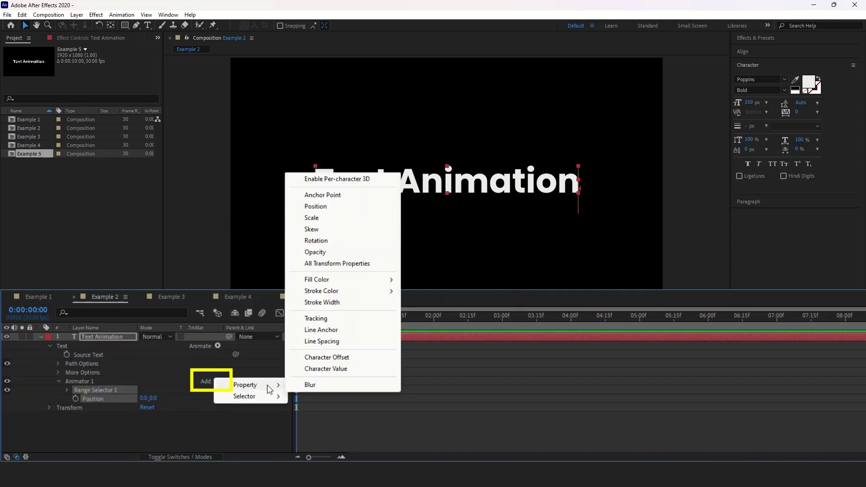
{"action": "left_click", "coordinate": [315, 253]}
{"action": "left_click", "coordinate": [217, 381]}
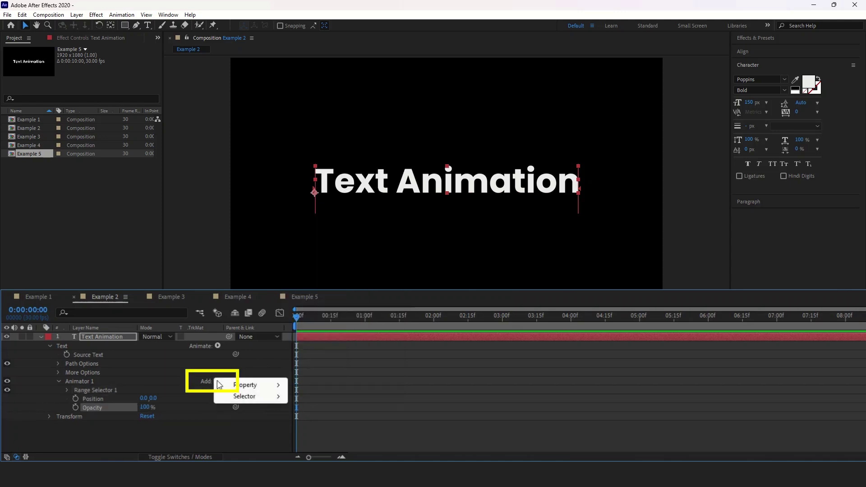
{"action": "mouse_move", "coordinate": [247, 385]}
{"action": "left_click", "coordinate": [313, 319]}
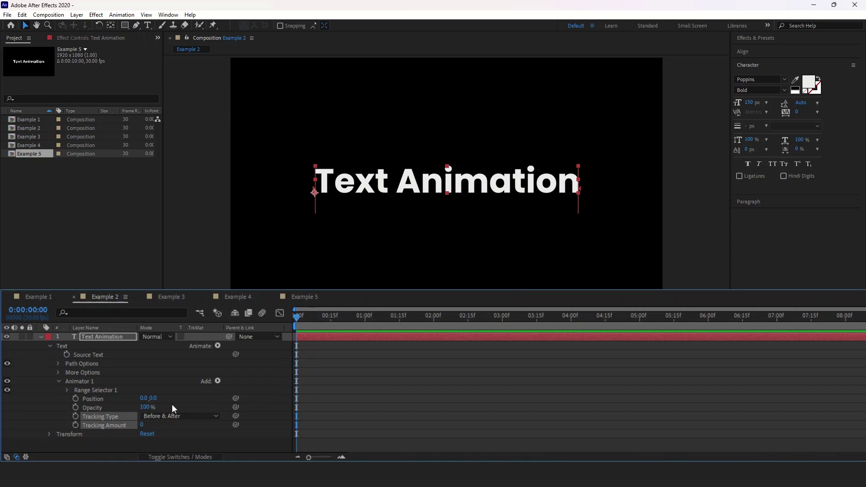
Step: Set the animator's Position Y to 150, Tracking to -80 and Opacity to 0%
{"action": "left_click_drag", "start_coordinate": [153, 399], "coordinate": [156, 398]}
{"action": "left_click", "coordinate": [156, 398]}
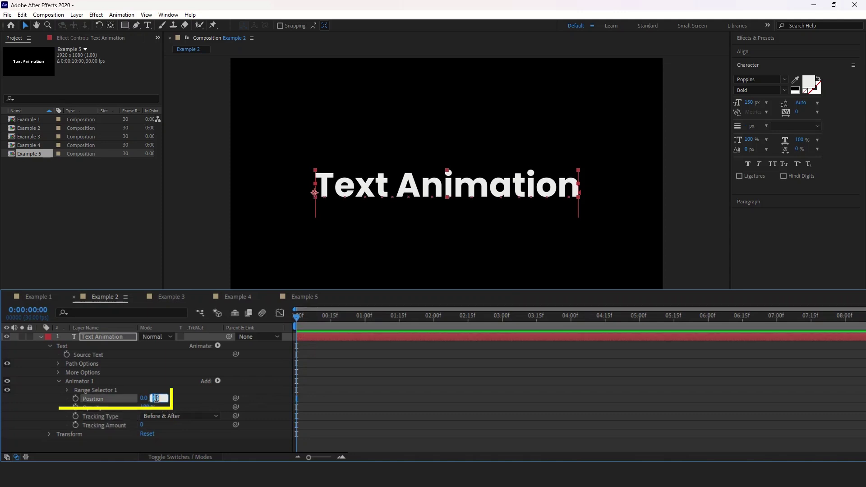
{"action": "type", "text": "150"}
{"action": "key", "text": "Return"}
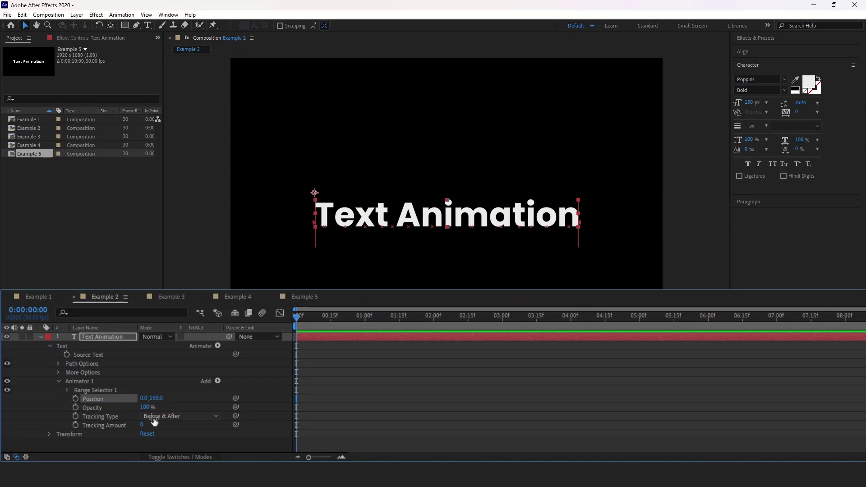
{"action": "left_click_drag", "start_coordinate": [143, 425], "coordinate": [103, 427]}
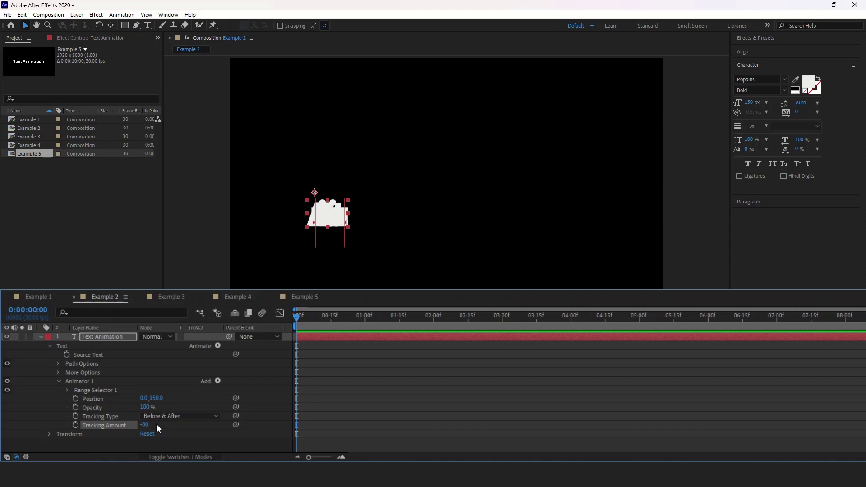
{"action": "left_click_drag", "start_coordinate": [150, 409], "coordinate": [62, 407]}
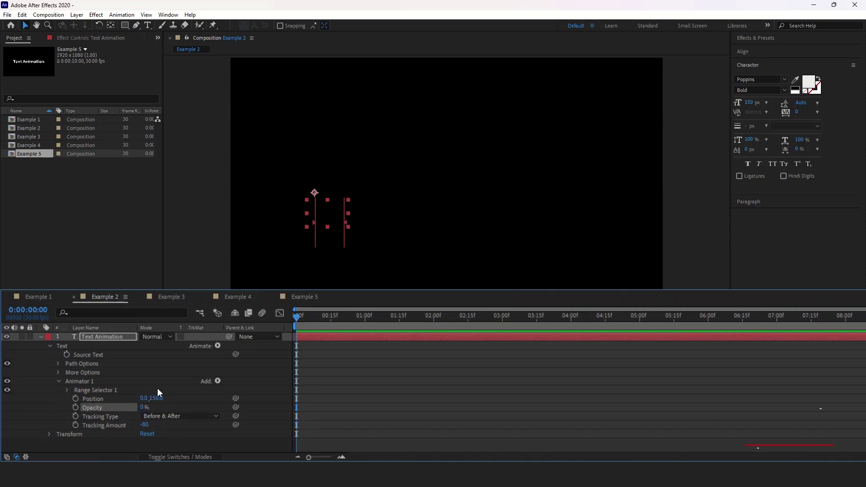
Step: Keyframe Range Selector Start from 0% at 0 s to 100% at 1 s, then easy-ease both keys
{"action": "left_click", "coordinate": [67, 390]}
{"action": "scroll", "coordinate": [83, 396], "scroll_direction": "down", "scroll_amount": 1}
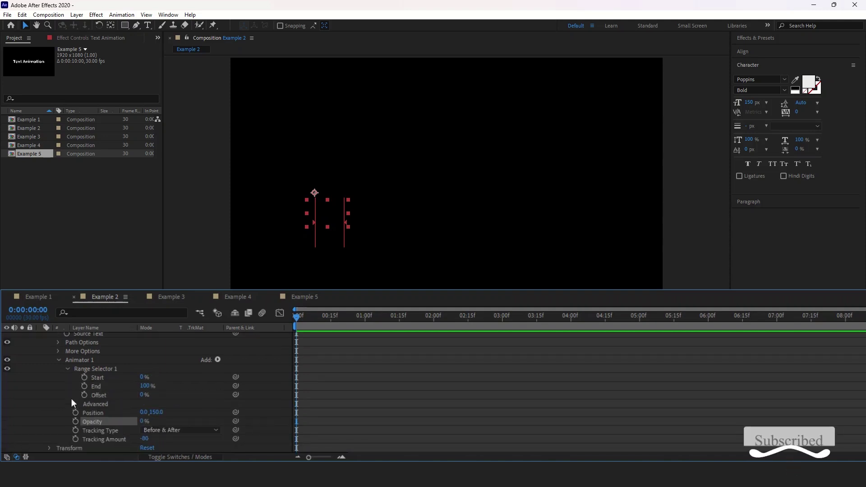
{"action": "left_click", "coordinate": [84, 377]}
{"action": "left_click_drag", "start_coordinate": [299, 322], "coordinate": [365, 326]}
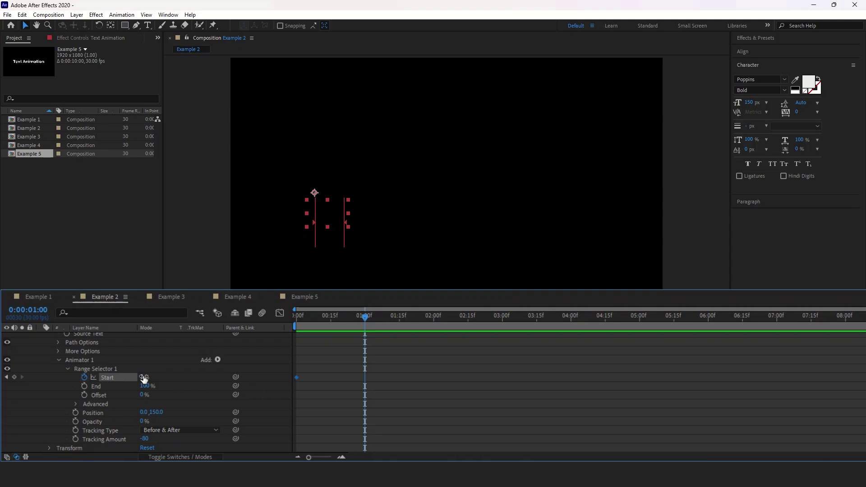
{"action": "left_click_drag", "start_coordinate": [144, 377], "coordinate": [180, 377]}
{"action": "key", "text": "space"}
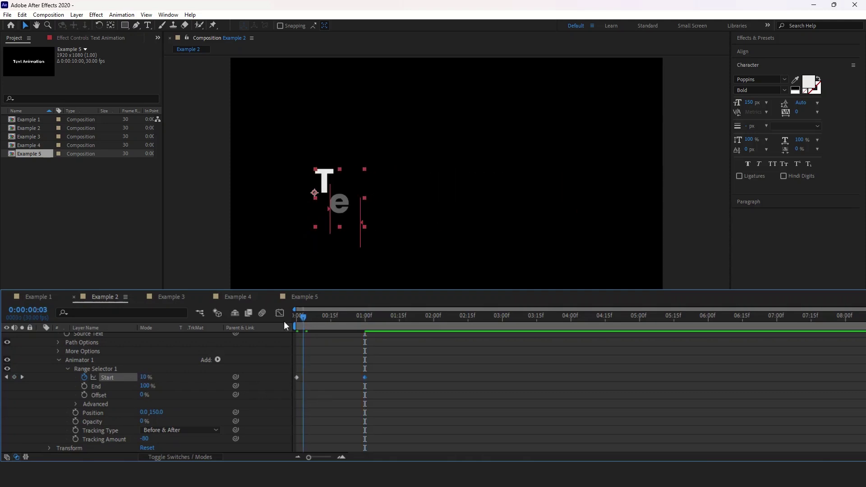
{"action": "key", "text": "space"}
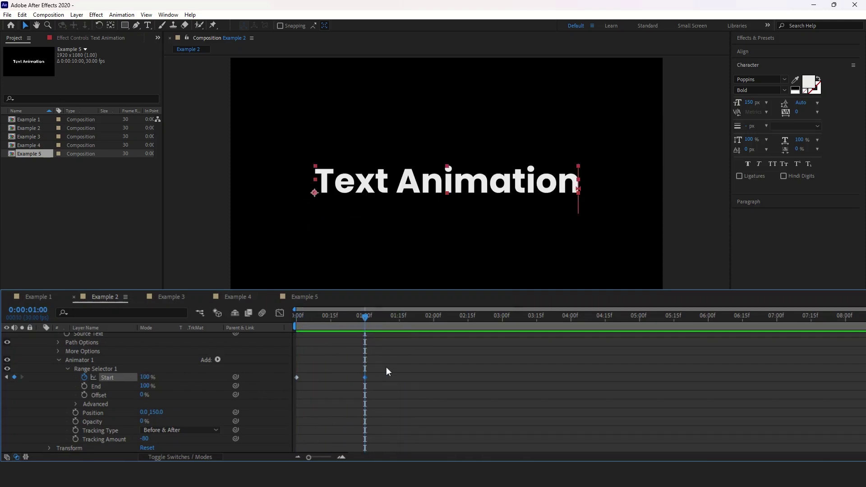
{"action": "left_click_drag", "start_coordinate": [387, 367], "coordinate": [289, 386]}
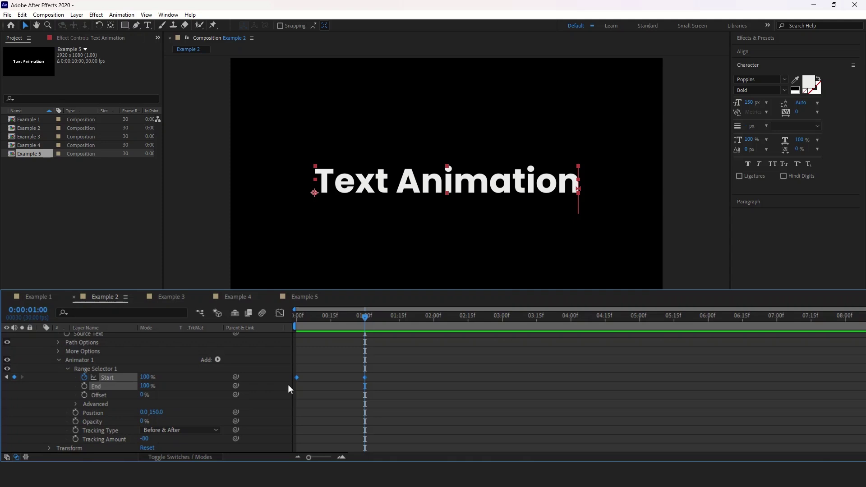
{"action": "key", "text": "F9"}
Step: Sharpen the Start keyframes' speed curve in the Graph Editor, then preview the snappier reveal
{"action": "left_click", "coordinate": [280, 315]}
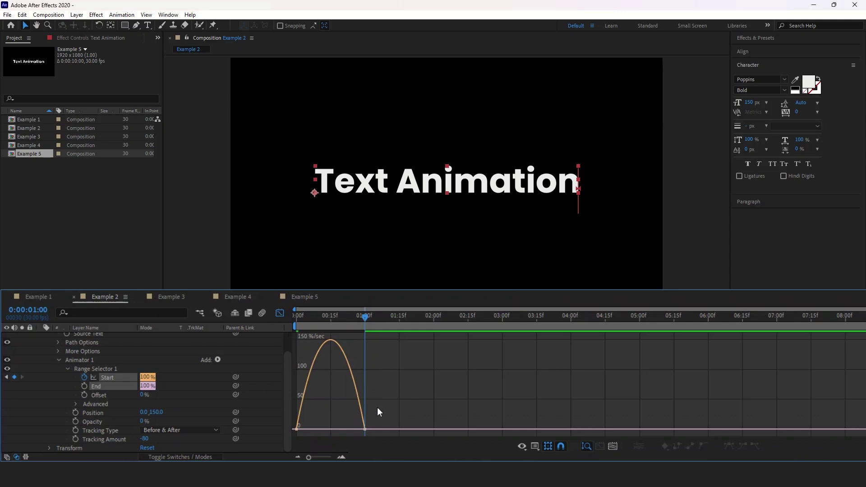
{"action": "left_click_drag", "start_coordinate": [374, 411], "coordinate": [356, 430]}
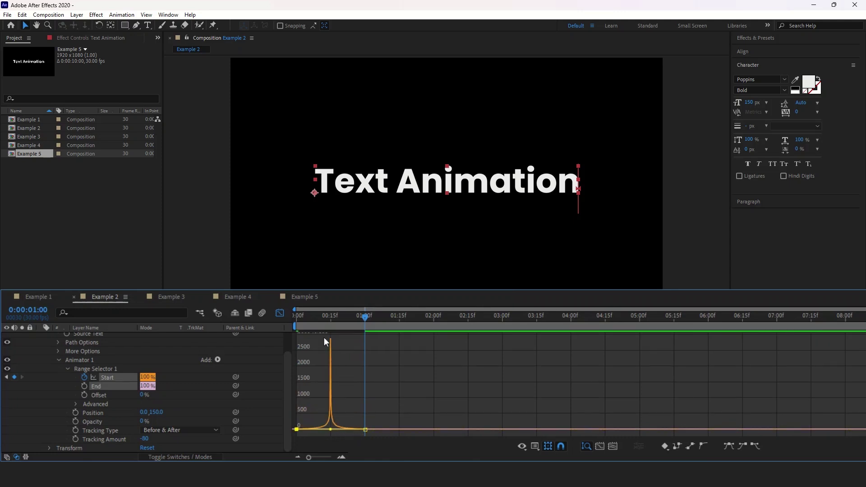
{"action": "left_click", "coordinate": [280, 313]}
{"action": "key", "text": "Home"}
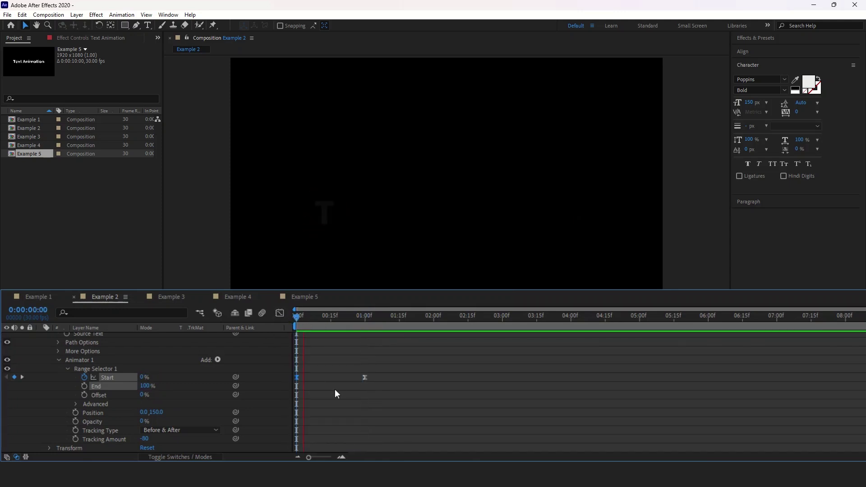
{"action": "key", "text": "space"}
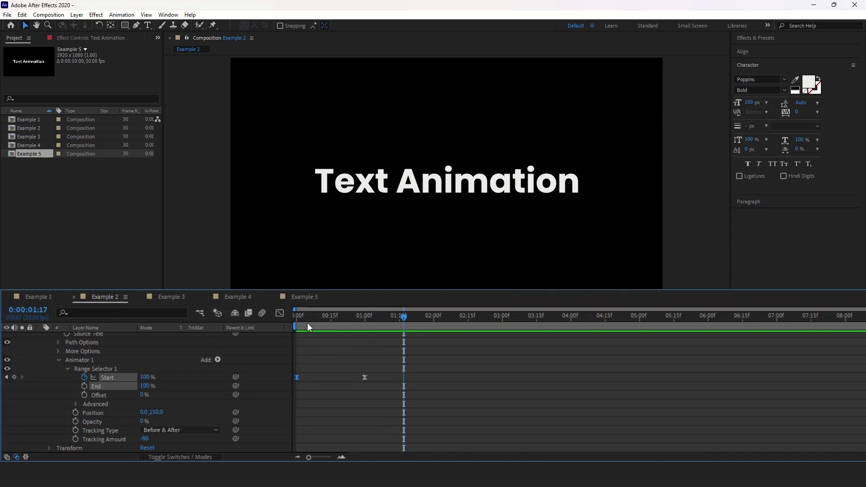
{"action": "key", "text": "space"}
{"action": "key", "text": "space"}
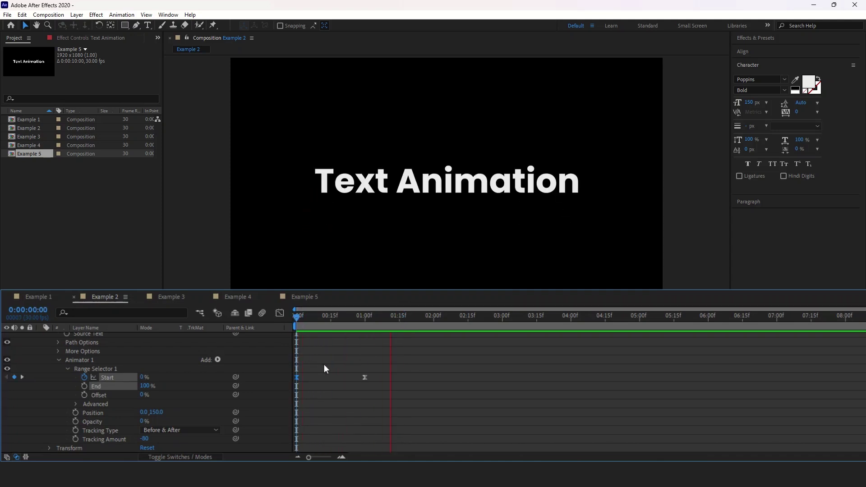
{"action": "scroll", "coordinate": [307, 368], "scroll_direction": "up", "scroll_amount": 2}
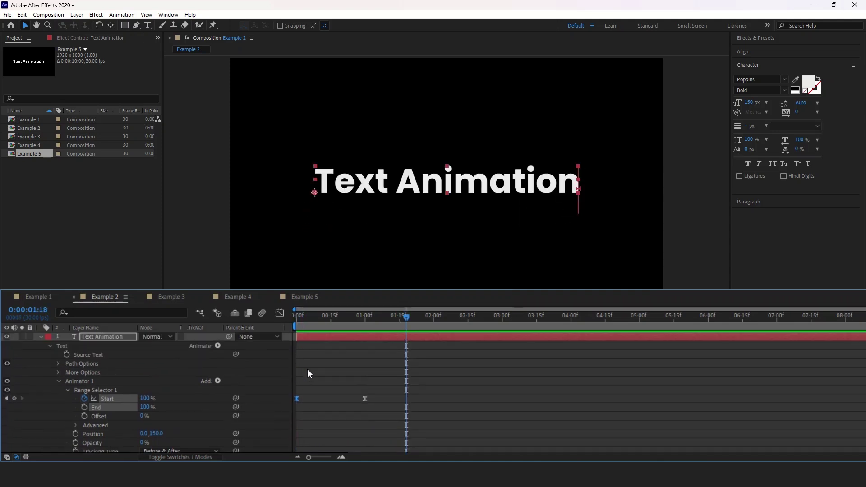
Step: In Example 3, add a text animator with Blur and Opacity properties to the title
{"action": "left_click", "coordinate": [181, 296]}
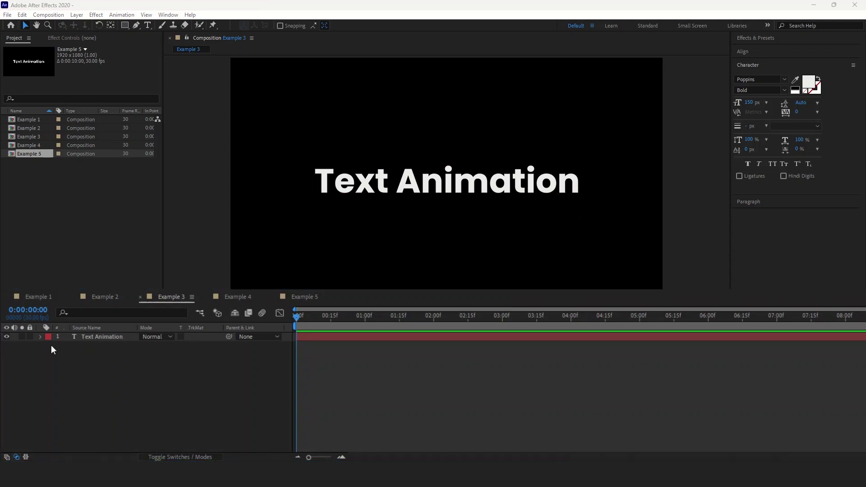
{"action": "left_click", "coordinate": [41, 337]}
{"action": "left_click", "coordinate": [217, 347]}
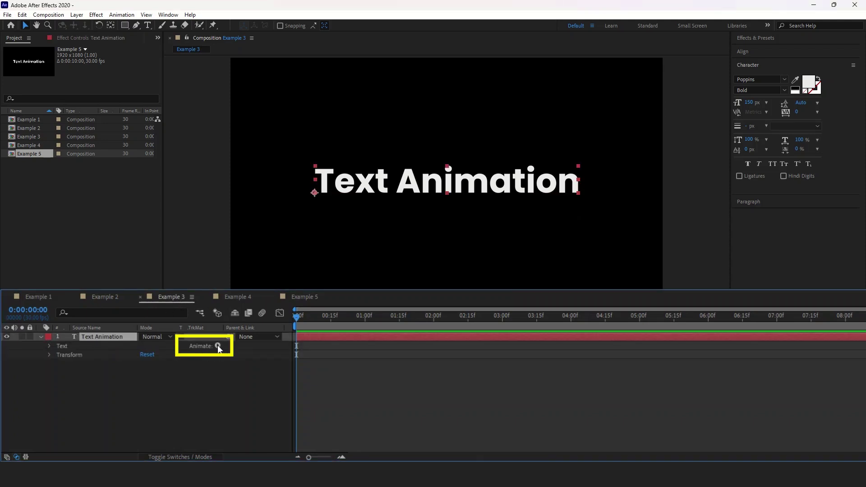
{"action": "left_click", "coordinate": [232, 337]}
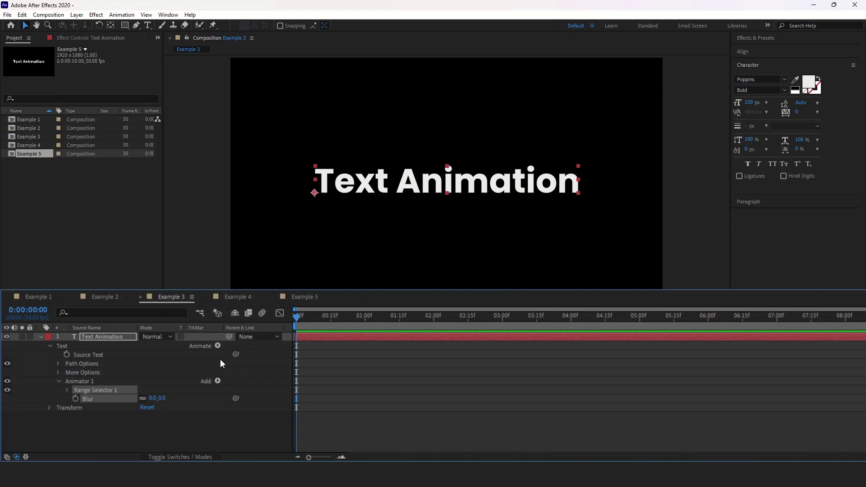
{"action": "left_click", "coordinate": [218, 382]}
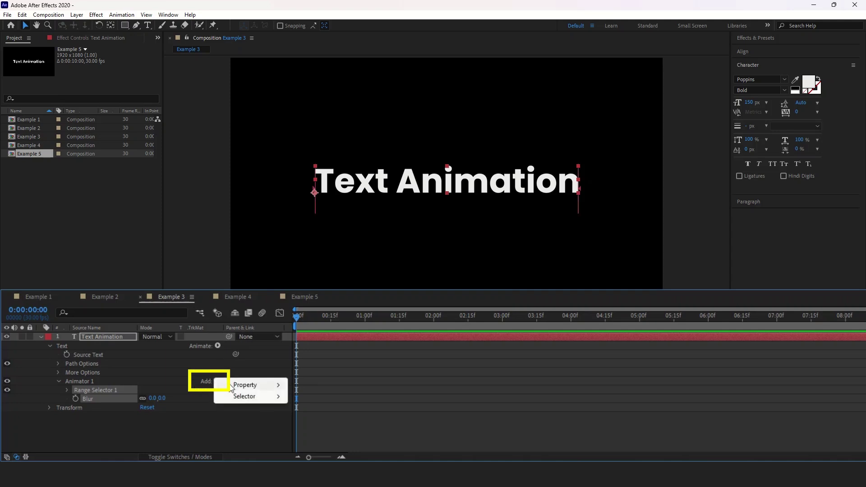
{"action": "mouse_move", "coordinate": [235, 385]}
{"action": "left_click", "coordinate": [316, 252]}
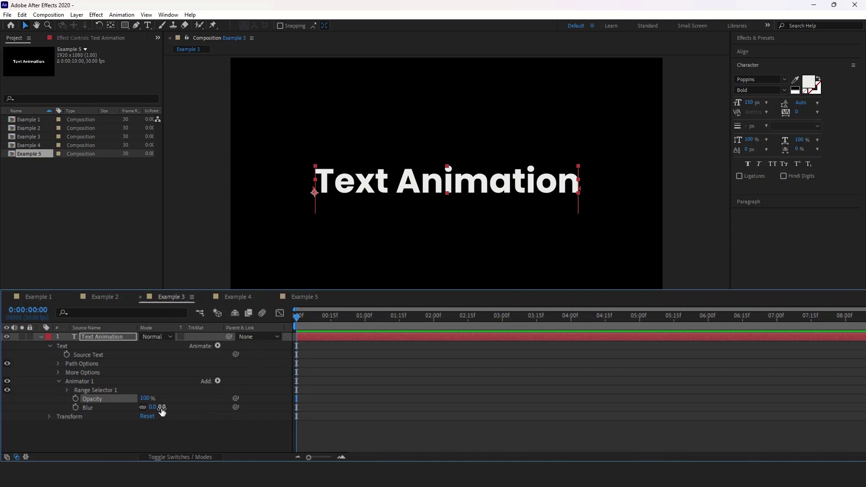
Step: Set the animator's Blur to 150,150 and its Opacity to 0%
{"action": "mouse_move", "coordinate": [162, 412]}
{"action": "left_mouse_down"}
{"action": "mouse_move", "coordinate": [185, 407]}
{"action": "mouse_move", "coordinate": [167, 404]}
{"action": "left_mouse_up"}
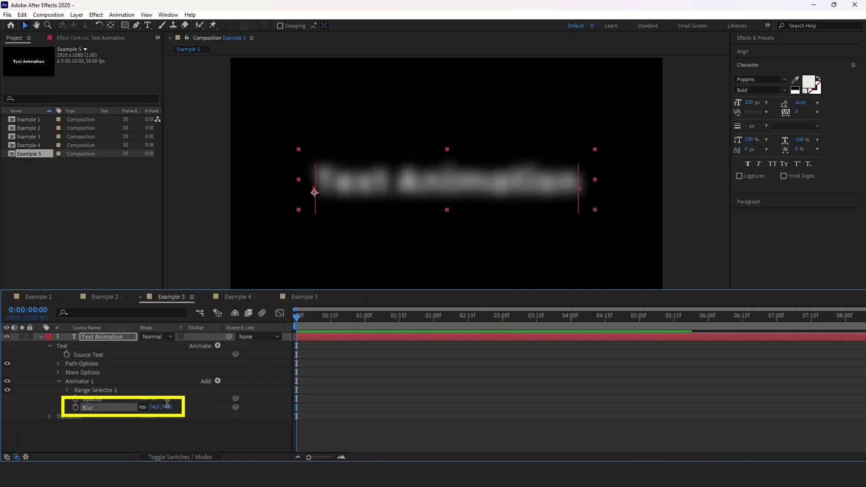
{"action": "left_click", "coordinate": [167, 405]}
{"action": "type", "text": "150"}
{"action": "key", "text": "Return"}
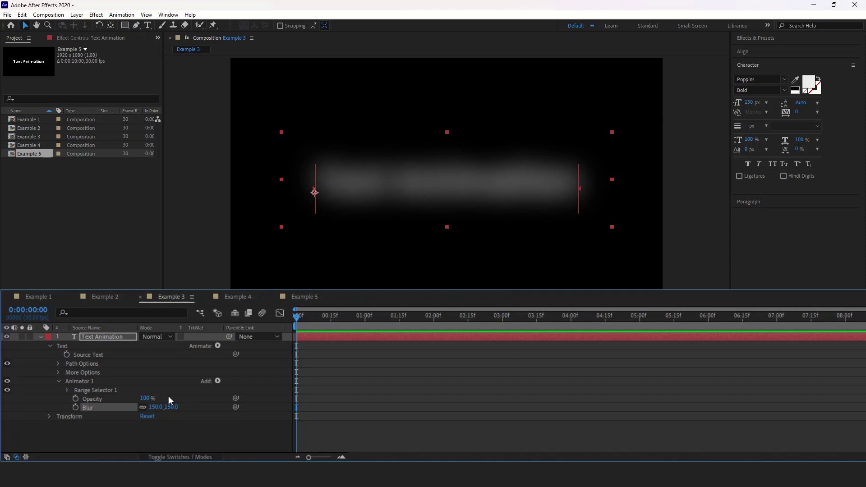
{"action": "left_click_drag", "start_coordinate": [146, 400], "coordinate": [126, 402]}
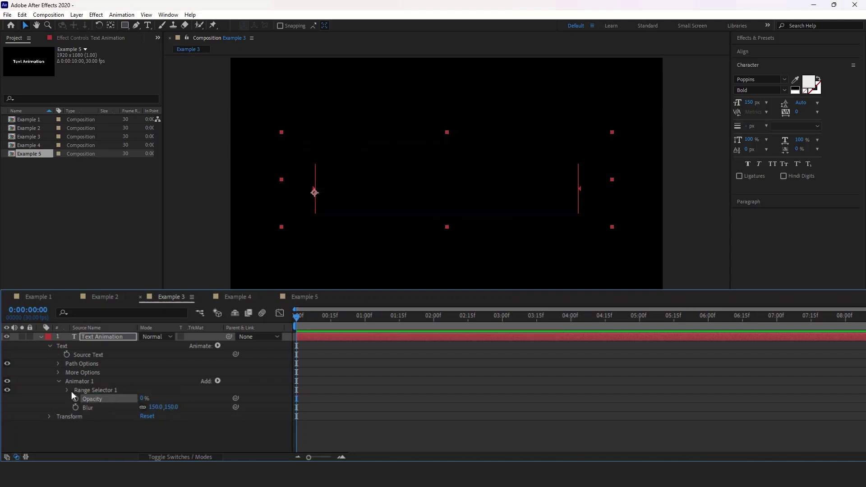
Step: Keyframe Range Selector 1's Offset at -100% at 0:00 and 100% at 1:00
{"action": "left_click", "coordinate": [67, 390]}
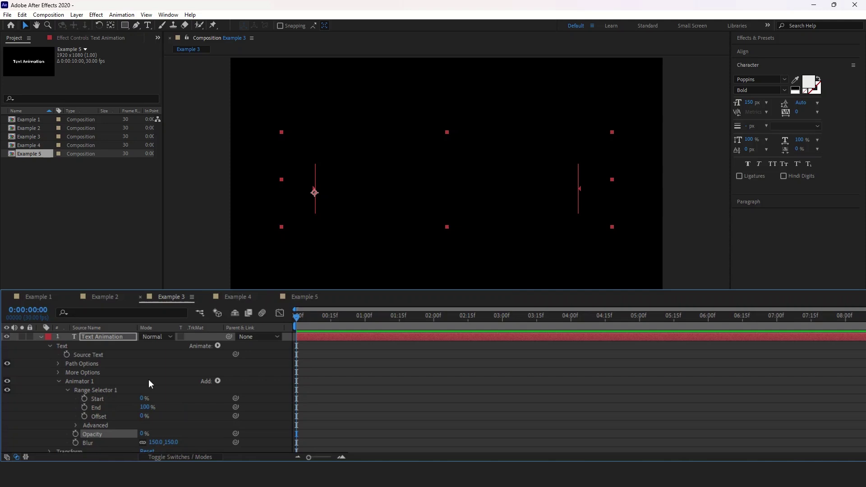
{"action": "scroll", "coordinate": [148, 380], "scroll_direction": "down", "scroll_amount": 1}
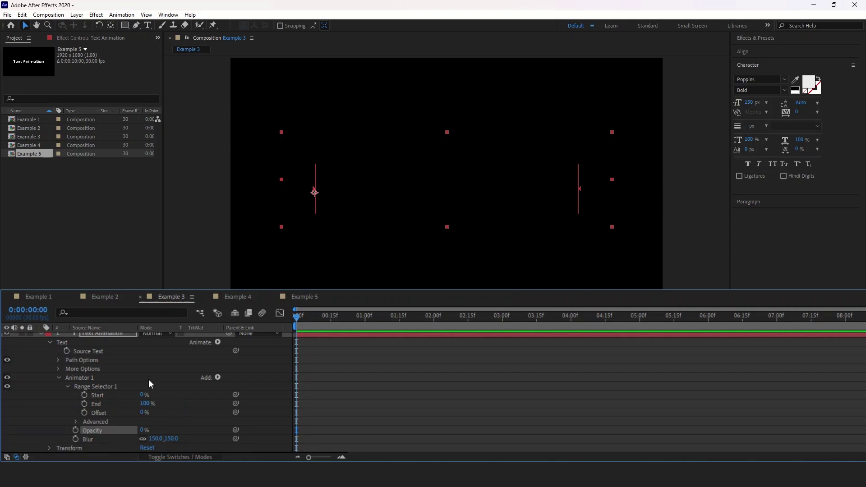
{"action": "left_click", "coordinate": [84, 413]}
{"action": "left_click_drag", "start_coordinate": [139, 412], "coordinate": [92, 412]}
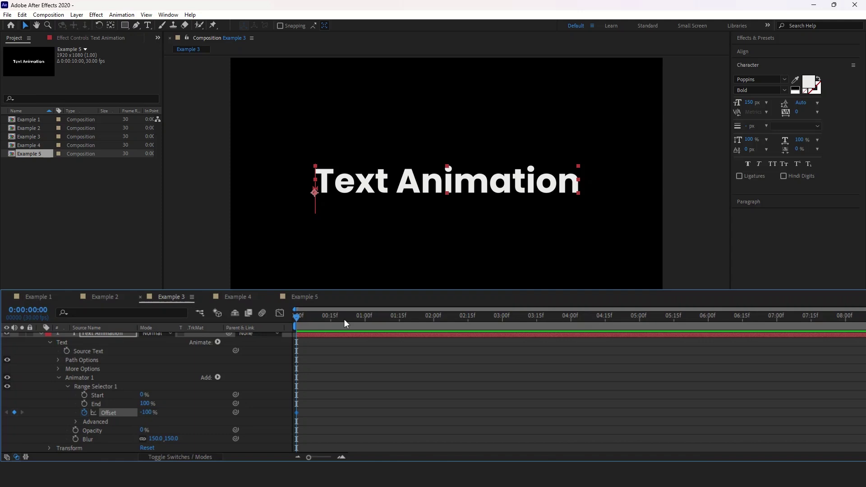
{"action": "left_click_drag", "start_coordinate": [304, 319], "coordinate": [362, 322]}
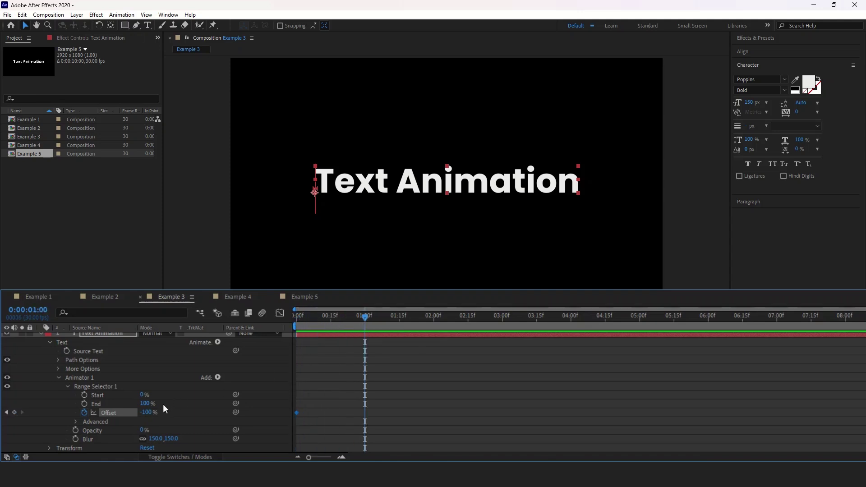
{"action": "left_click_drag", "start_coordinate": [148, 413], "coordinate": [187, 412]}
Step: Set the Advanced Shape to Ramp Up and Ease Low to -50%, then preview
{"action": "left_click", "coordinate": [76, 422]}
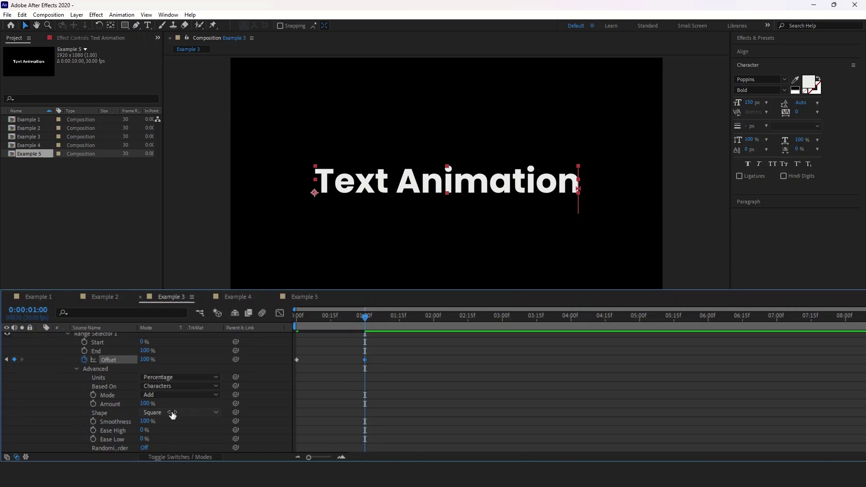
{"action": "left_click", "coordinate": [192, 413]}
{"action": "left_click", "coordinate": [170, 355]}
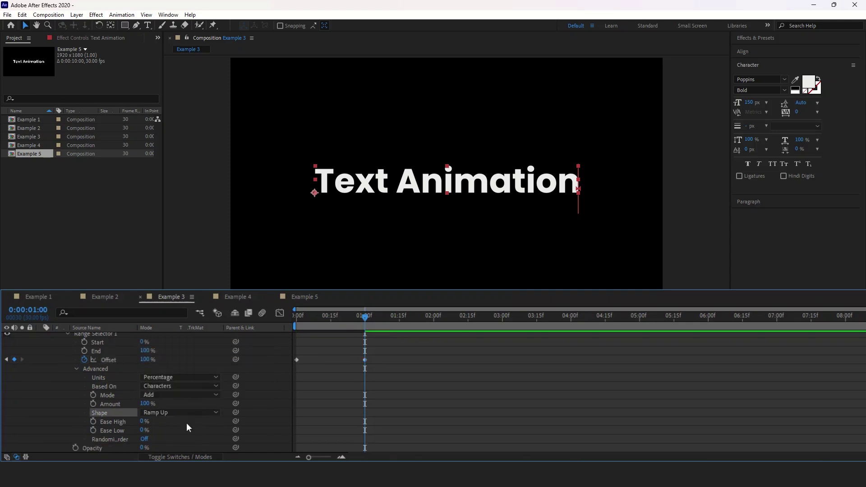
{"action": "left_click", "coordinate": [143, 430]}
{"action": "type", "text": "-50"}
{"action": "key", "text": "Return"}
{"action": "key", "text": "Home"}
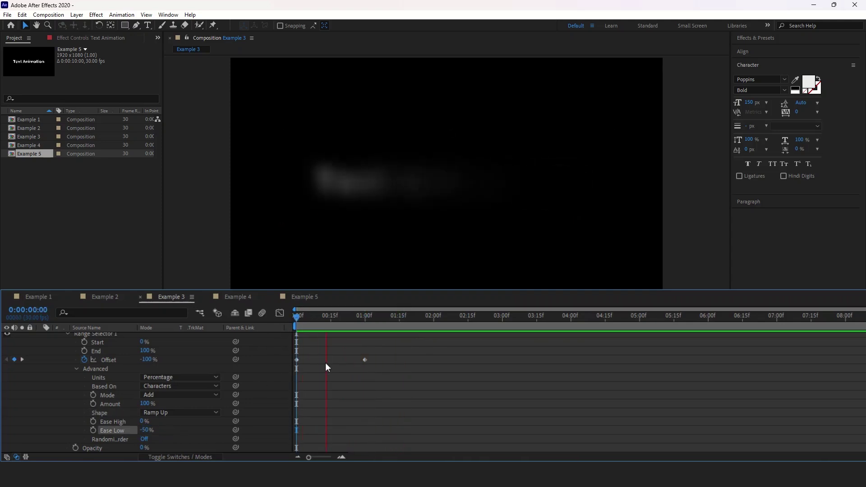
{"action": "key", "text": "space"}
Step: Turn on Randomize Order and preview the title again from the start
{"action": "left_click", "coordinate": [144, 439]}
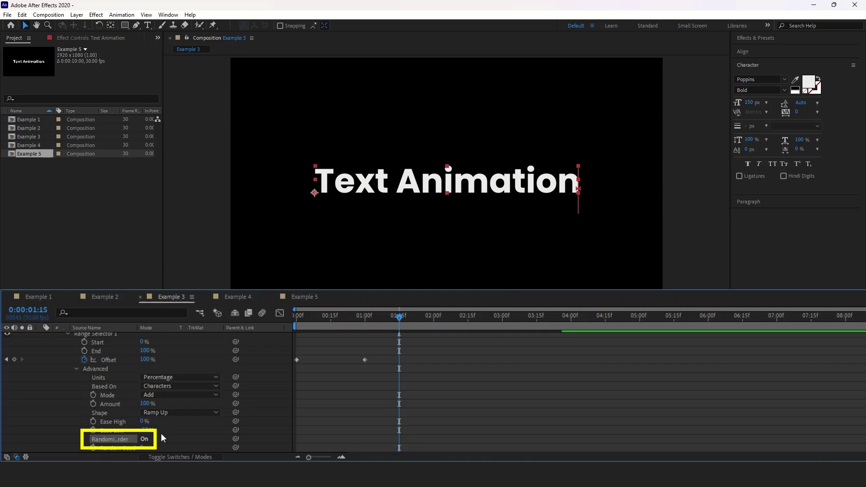
{"action": "key", "text": "Home"}
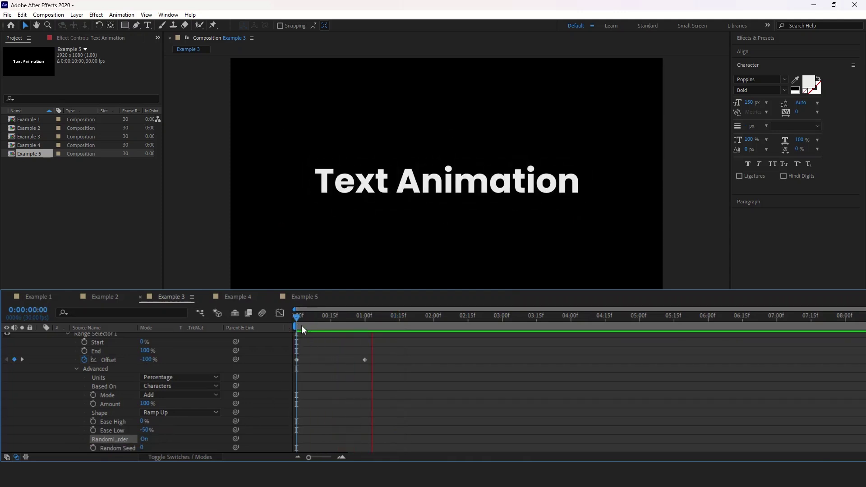
{"action": "key", "text": "space"}
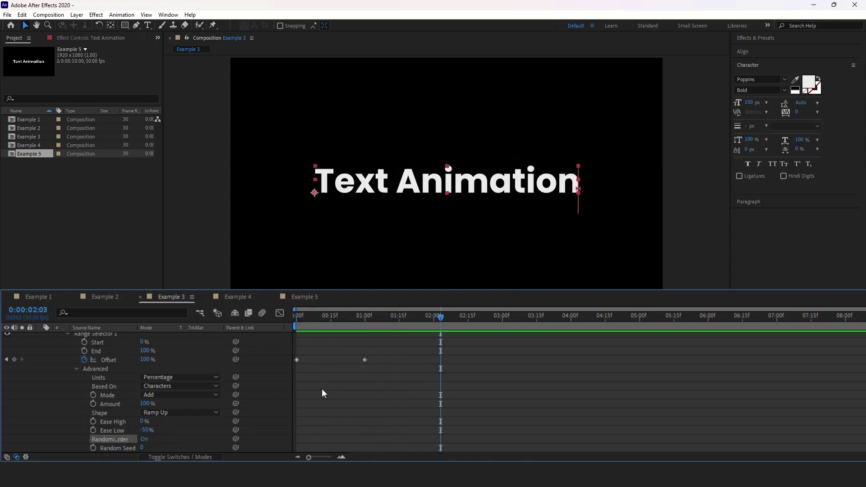
{"action": "scroll", "coordinate": [322, 388], "scroll_direction": "up", "scroll_amount": 3}
Step: In Example 4, add a text animator with Scale and Opacity properties to the title
{"action": "left_click", "coordinate": [244, 297]}
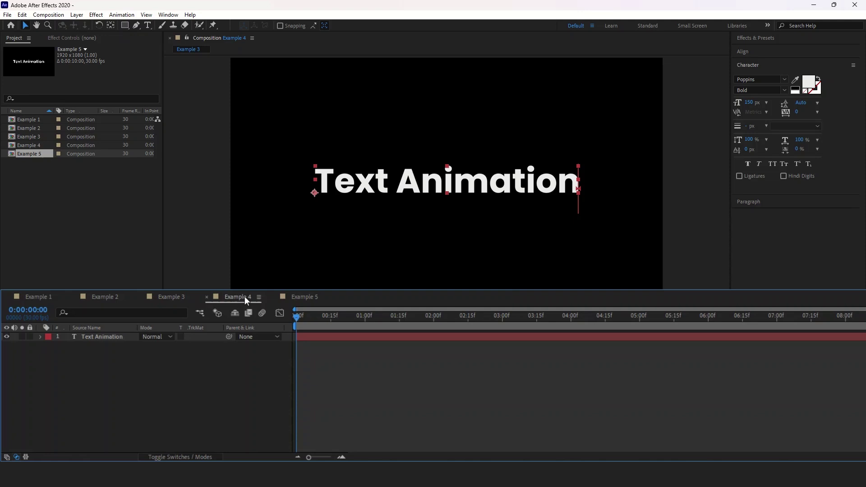
{"action": "left_click", "coordinate": [40, 337]}
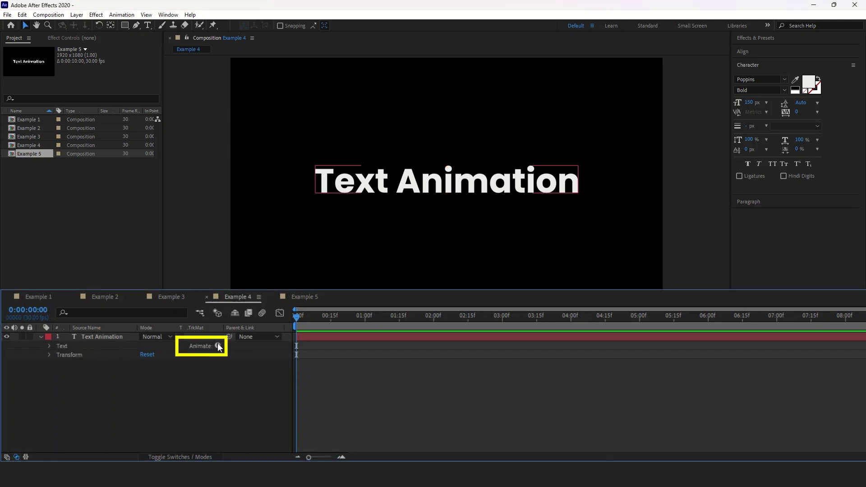
{"action": "left_click", "coordinate": [218, 346]}
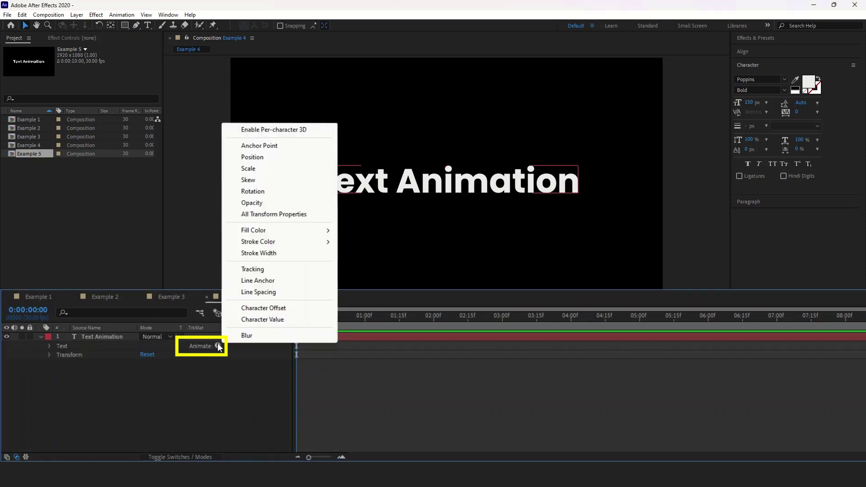
{"action": "left_click", "coordinate": [257, 171]}
{"action": "left_click", "coordinate": [218, 381]}
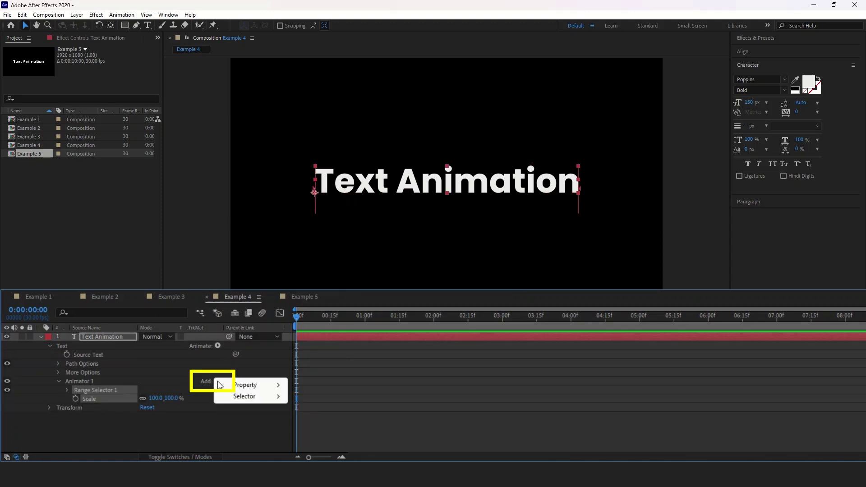
{"action": "mouse_move", "coordinate": [253, 384]}
{"action": "left_click", "coordinate": [343, 253]}
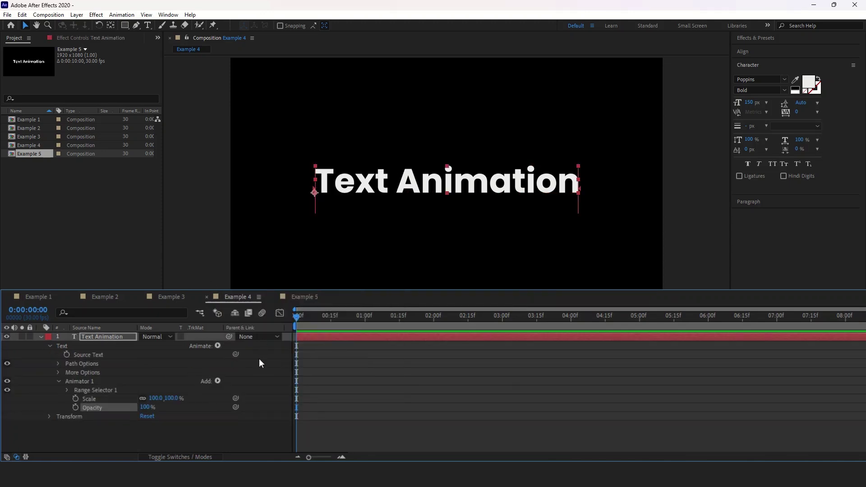
Step: Set the animator's Scale to 0% and its Opacity to 0%
{"action": "left_click", "coordinate": [189, 394]}
{"action": "left_click", "coordinate": [173, 398]}
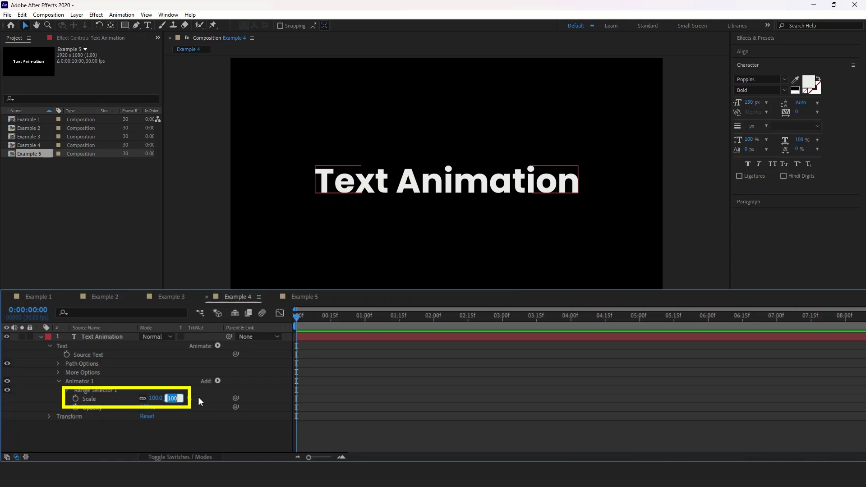
{"action": "type", "text": "0"}
{"action": "key", "text": "Return"}
{"action": "left_click", "coordinate": [147, 407]}
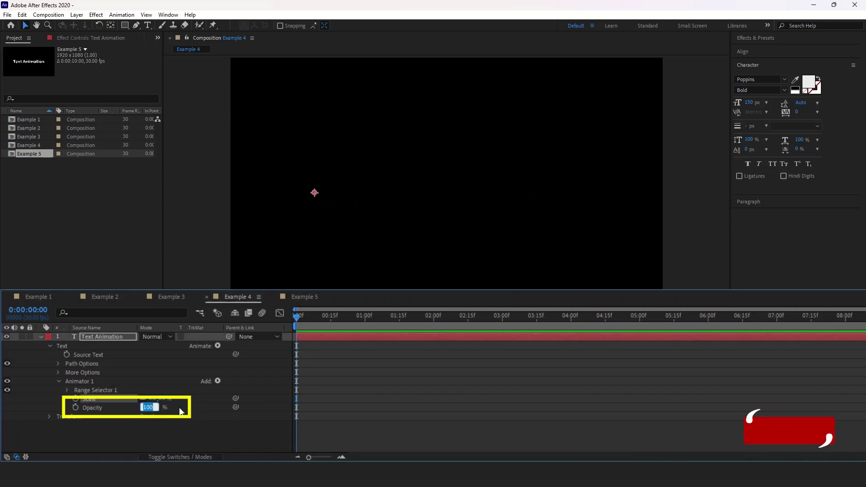
{"action": "type", "text": "0"}
{"action": "key", "text": "Return"}
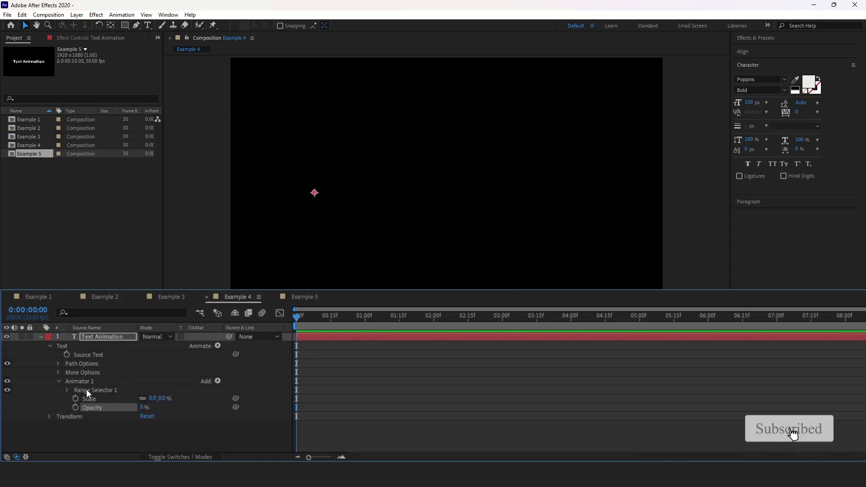
Step: Keyframe Example 4's Offset at -100% at 0:00 and 100% at 1:00
{"action": "left_click", "coordinate": [65, 391]}
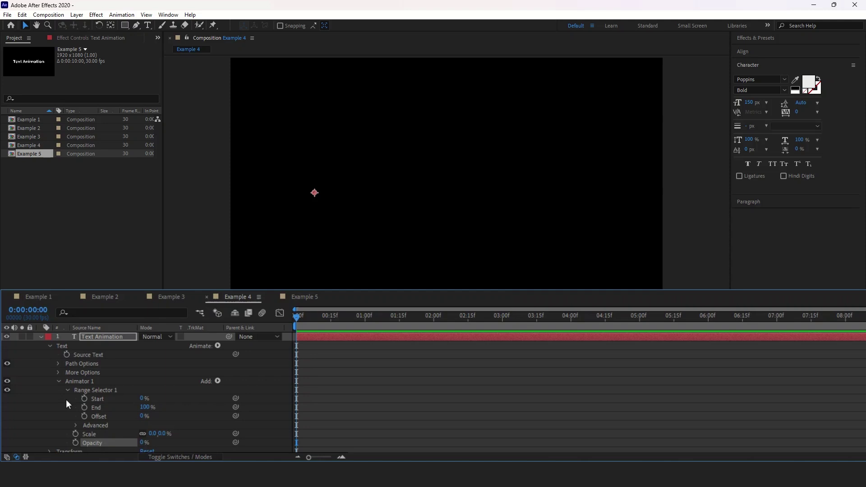
{"action": "scroll", "coordinate": [66, 399], "scroll_direction": "down", "scroll_amount": 1}
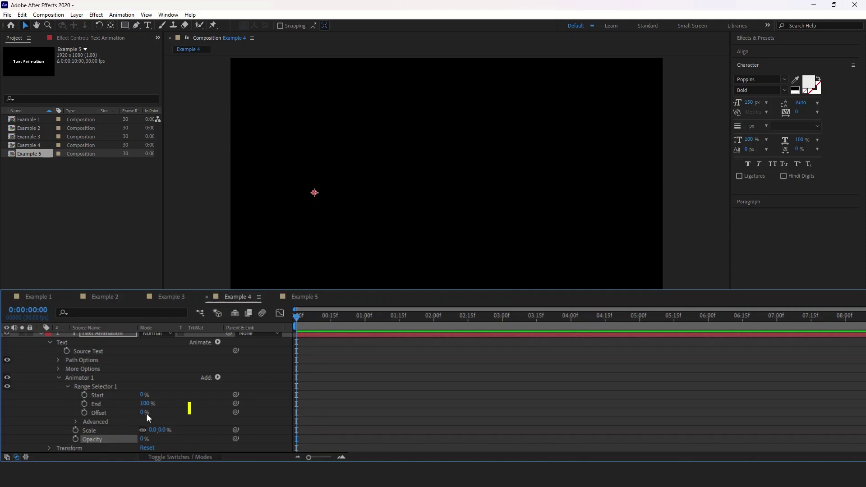
{"action": "left_click", "coordinate": [84, 413]}
{"action": "left_click_drag", "start_coordinate": [144, 412], "coordinate": [40, 420]}
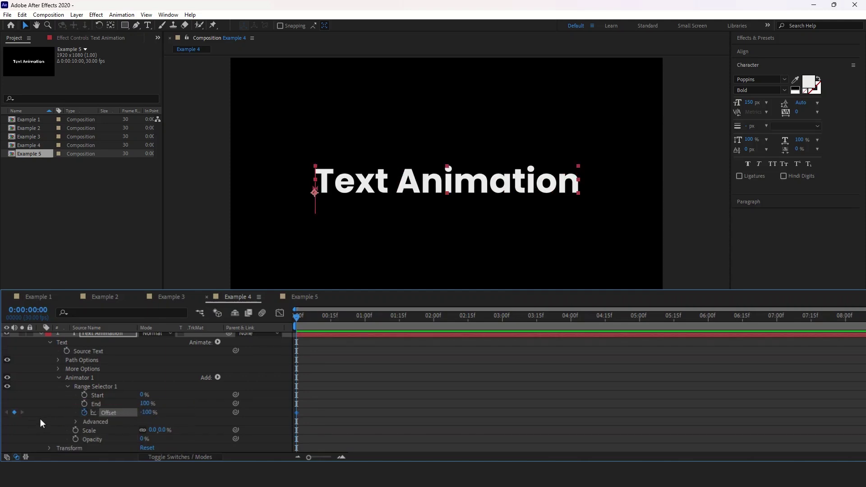
{"action": "left_click_drag", "start_coordinate": [360, 322], "coordinate": [364, 321]}
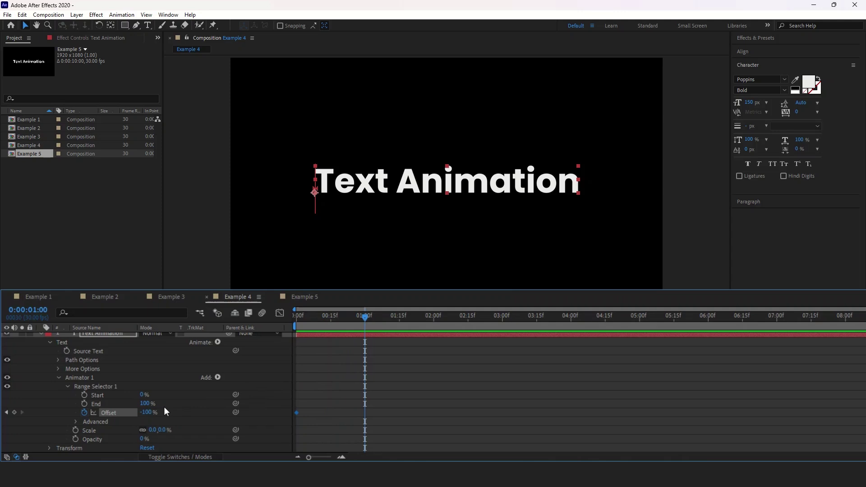
{"action": "left_click_drag", "start_coordinate": [147, 413], "coordinate": [249, 407]}
Step: Set the Advanced Shape to Ramp Up, Ease Low 100% and Ease High 25%
{"action": "left_click", "coordinate": [76, 421]}
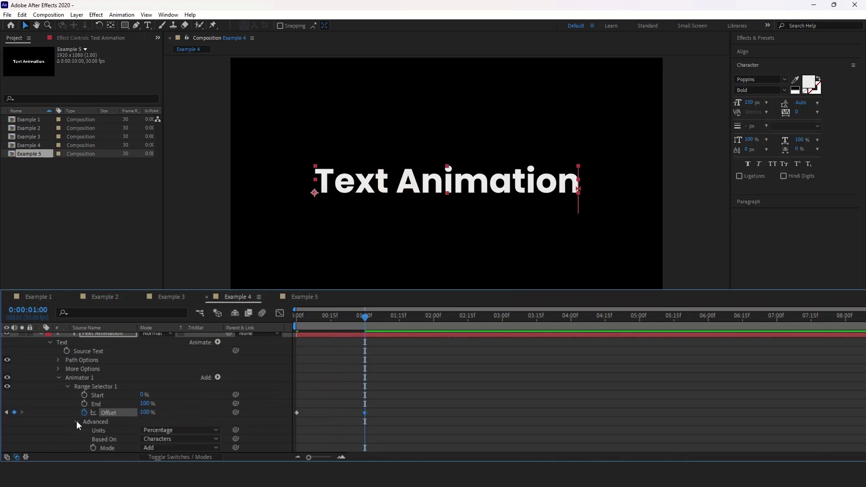
{"action": "scroll", "coordinate": [74, 416], "scroll_direction": "down", "scroll_amount": 3}
{"action": "left_click", "coordinate": [194, 413]}
{"action": "left_click", "coordinate": [173, 357]}
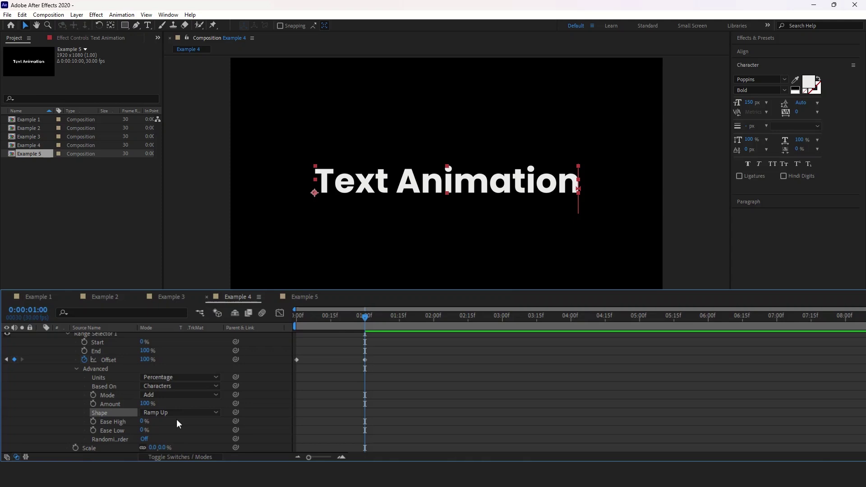
{"action": "left_click", "coordinate": [143, 430]}
{"action": "type", "text": "100"}
{"action": "key", "text": "Return"}
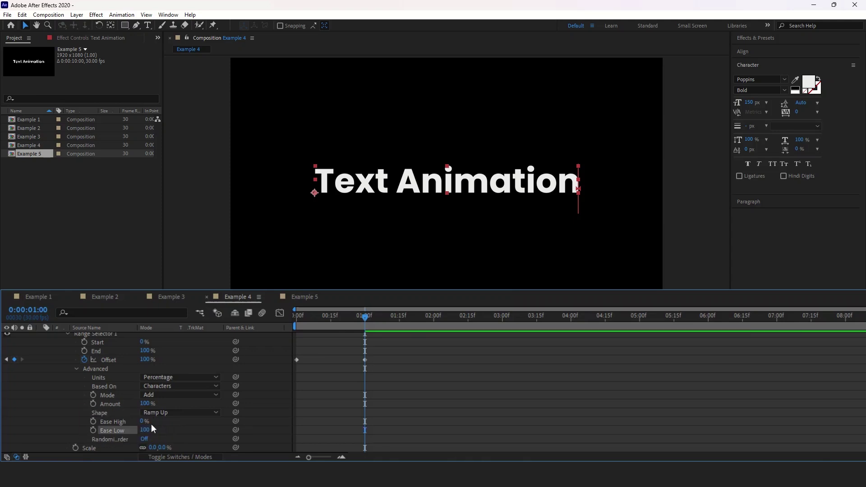
{"action": "left_click", "coordinate": [144, 421]}
{"action": "type", "text": "25"}
{"action": "key", "text": "Return"}
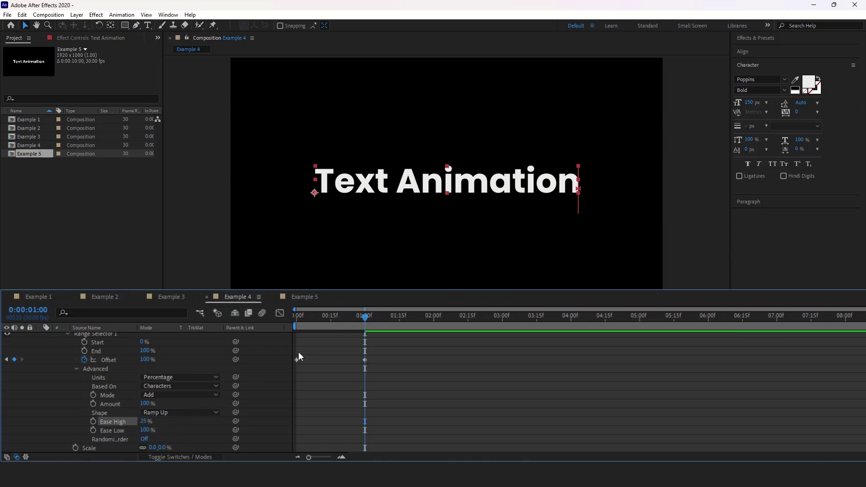
Step: Preview Example 4's scaling title animation from the start
{"action": "key", "text": "Home"}
{"action": "key", "text": "space"}
{"action": "scroll", "coordinate": [320, 352], "scroll_direction": "up", "scroll_amount": 3}
{"action": "key", "text": "space"}
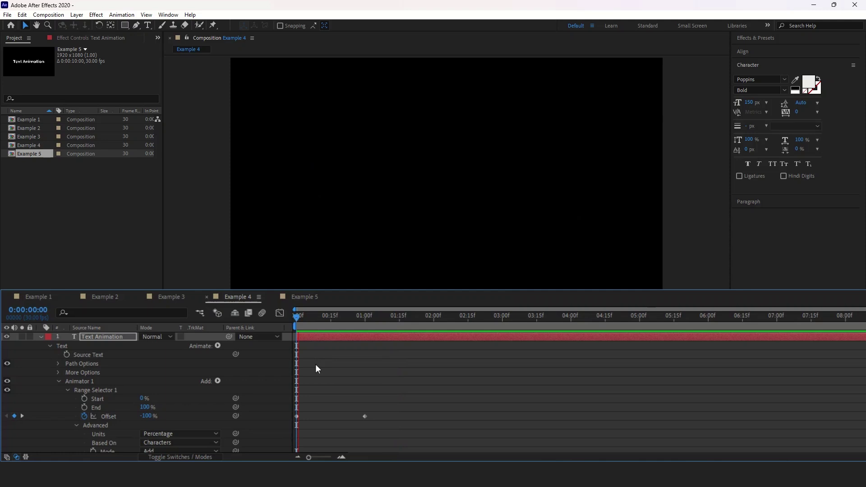
{"action": "key", "text": "space"}
{"action": "key", "text": "space"}
Step: In Example 5, add a Tracking animator with an Opacity property to the Text Animation layer
{"action": "left_click", "coordinate": [305, 297]}
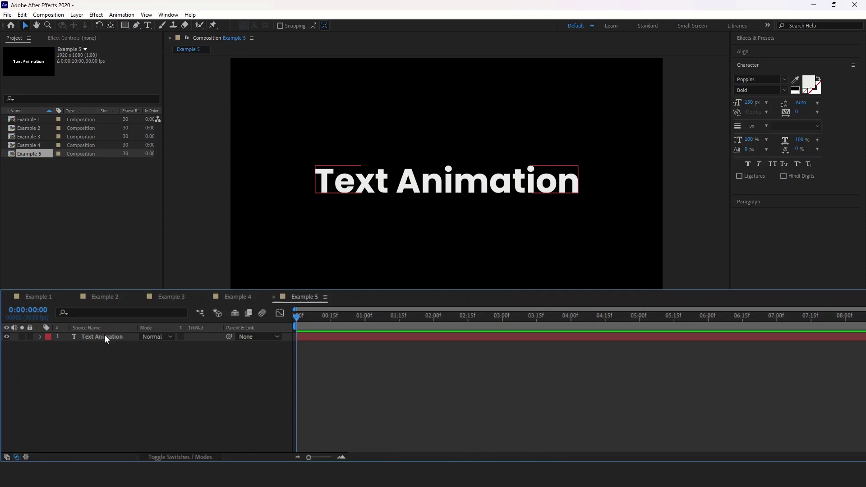
{"action": "left_click", "coordinate": [82, 338]}
{"action": "left_click", "coordinate": [40, 338]}
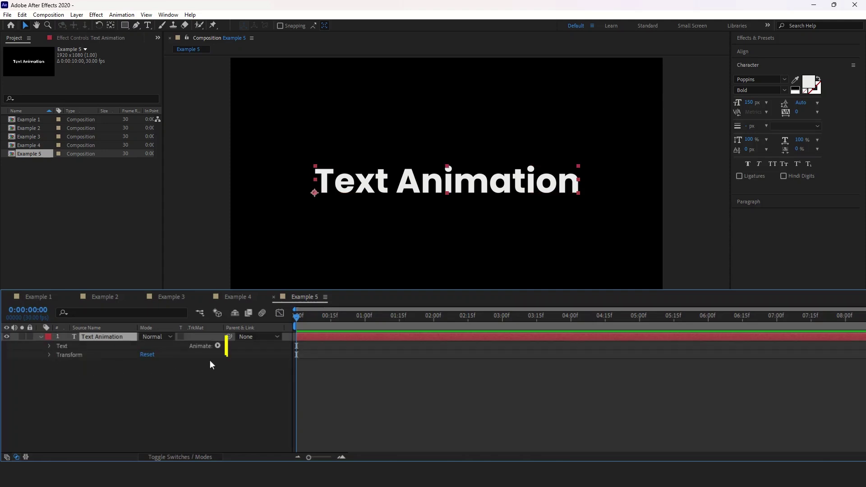
{"action": "left_click", "coordinate": [217, 346]}
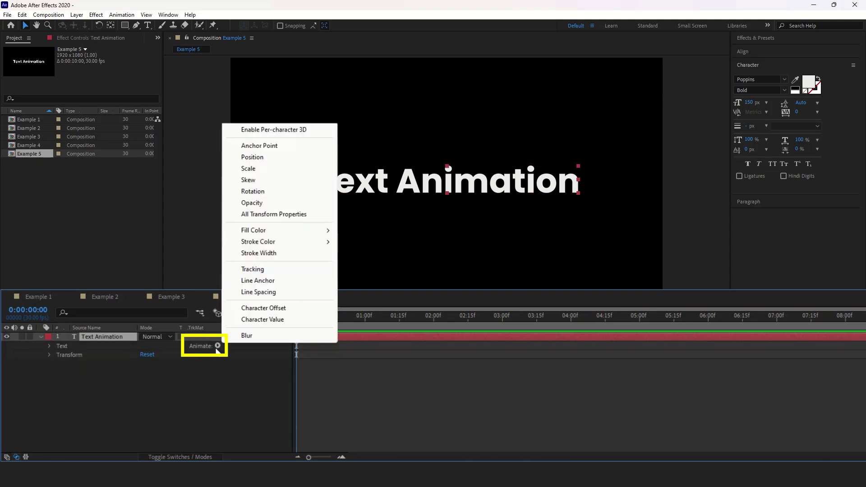
{"action": "left_click", "coordinate": [253, 269]}
{"action": "left_click", "coordinate": [218, 381]}
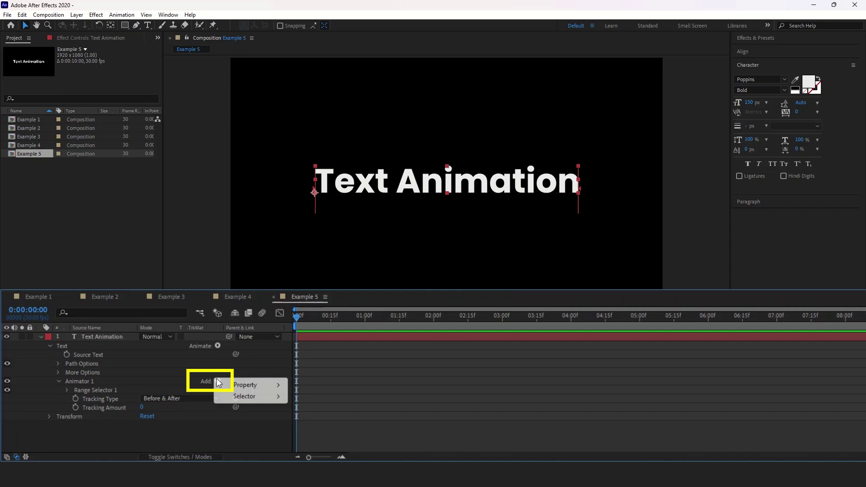
{"action": "mouse_move", "coordinate": [248, 385]}
{"action": "left_click", "coordinate": [333, 251]}
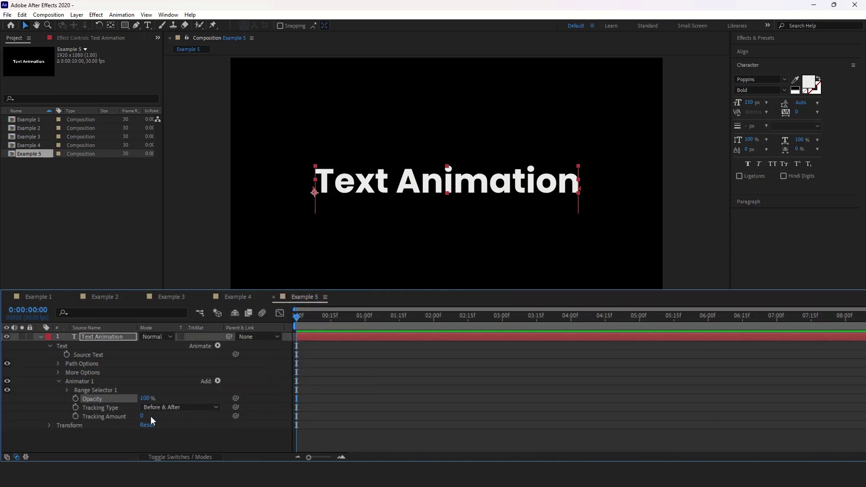
Step: Set the animator's Tracking Amount to -80 and Opacity to 0%
{"action": "left_click_drag", "start_coordinate": [143, 416], "coordinate": [118, 419]}
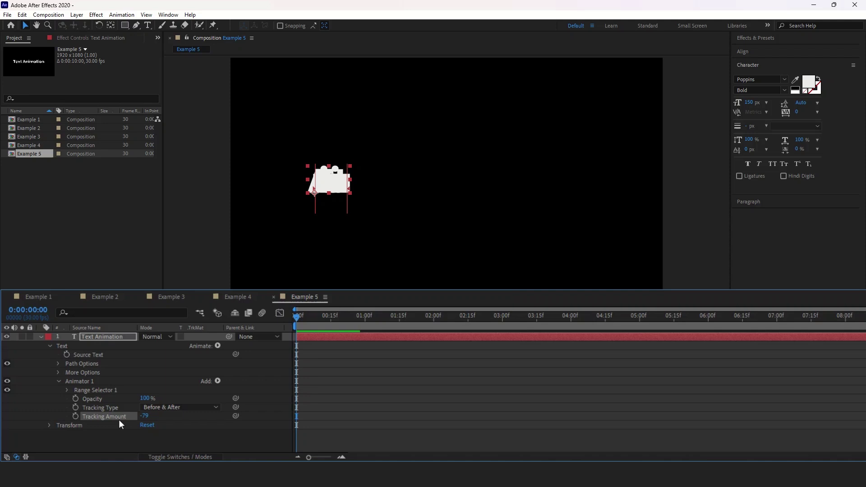
{"action": "left_click", "coordinate": [145, 416]}
{"action": "type", "text": "-80"}
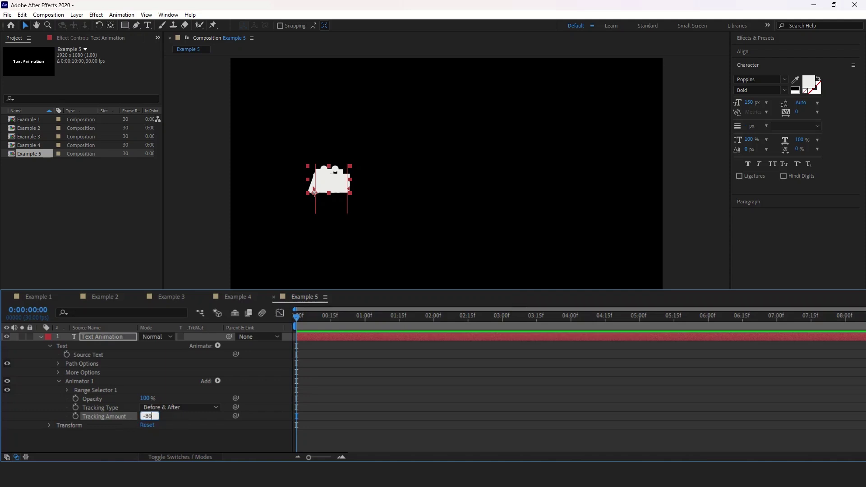
{"action": "key", "text": "Return"}
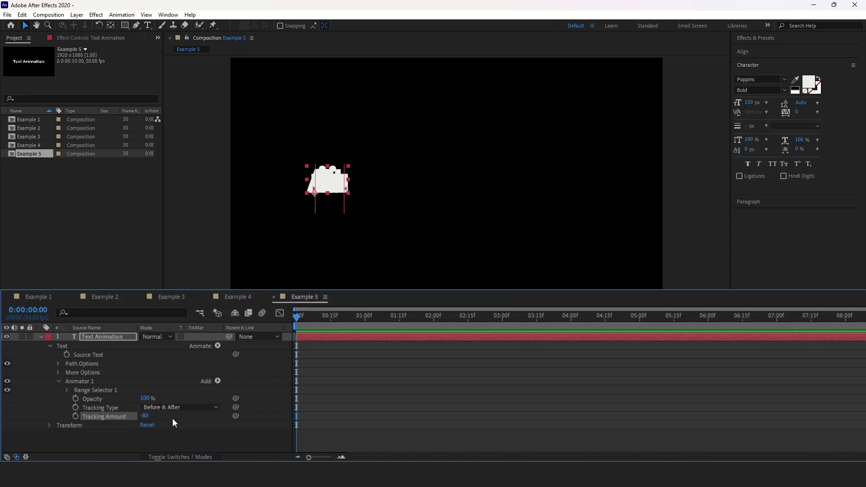
{"action": "left_click_drag", "start_coordinate": [148, 398], "coordinate": [76, 398]}
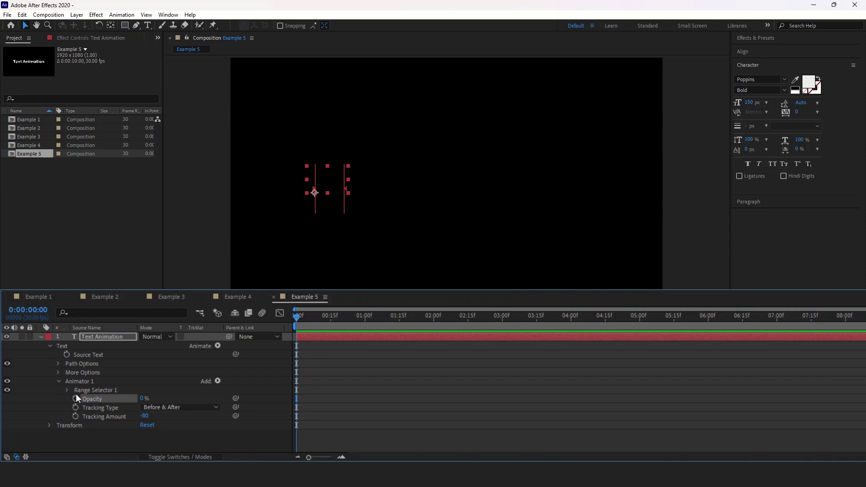
Step: Keyframe Range Selector Start from 0% at 0:00 to 100% at 1:00
{"action": "left_click", "coordinate": [66, 391]}
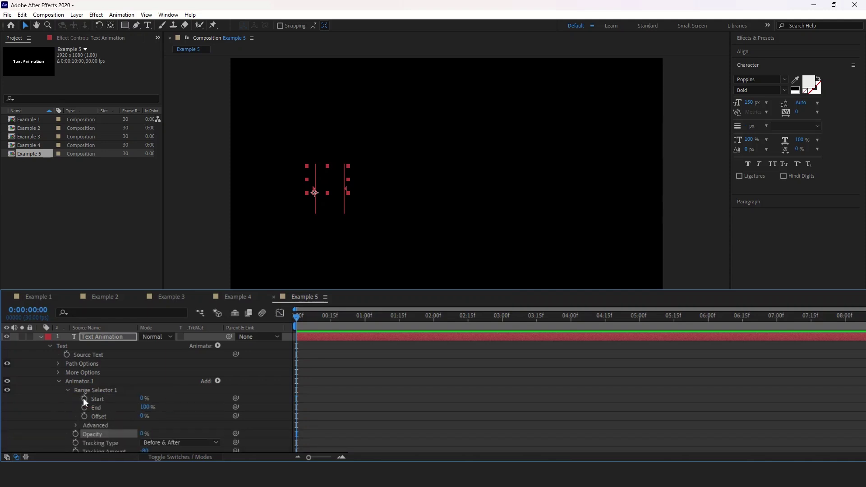
{"action": "left_click", "coordinate": [84, 398]}
{"action": "left_click_drag", "start_coordinate": [300, 326], "coordinate": [365, 326]}
{"action": "left_click_drag", "start_coordinate": [153, 399], "coordinate": [267, 388]}
{"action": "key", "text": "space"}
{"action": "key", "text": "space"}
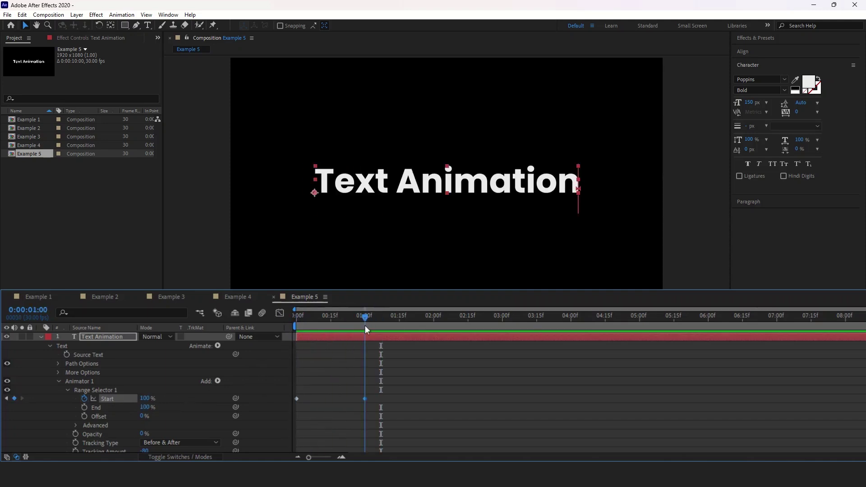
Step: Easy Ease both Start keyframes, sharpen the speed curve into a mid-way spike, and preview
{"action": "left_click_drag", "start_coordinate": [395, 377], "coordinate": [291, 404]}
{"action": "key", "text": "F9"}
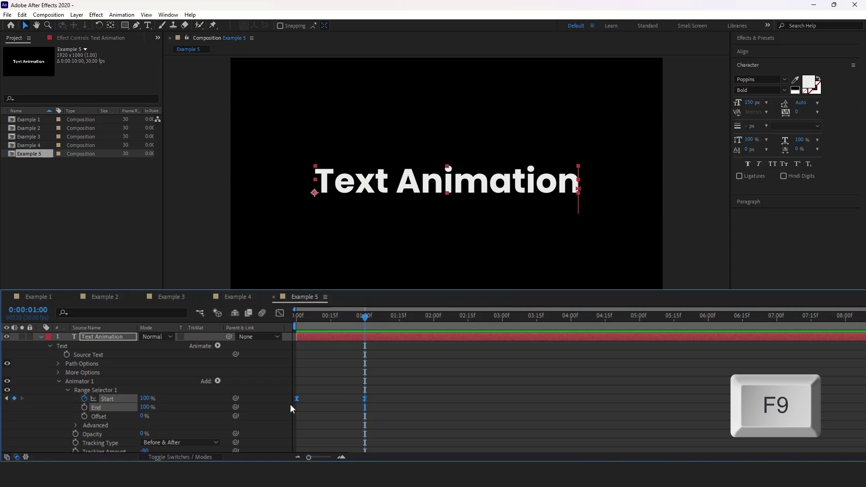
{"action": "left_click", "coordinate": [280, 313]}
{"action": "left_click_drag", "start_coordinate": [349, 443], "coordinate": [331, 427]}
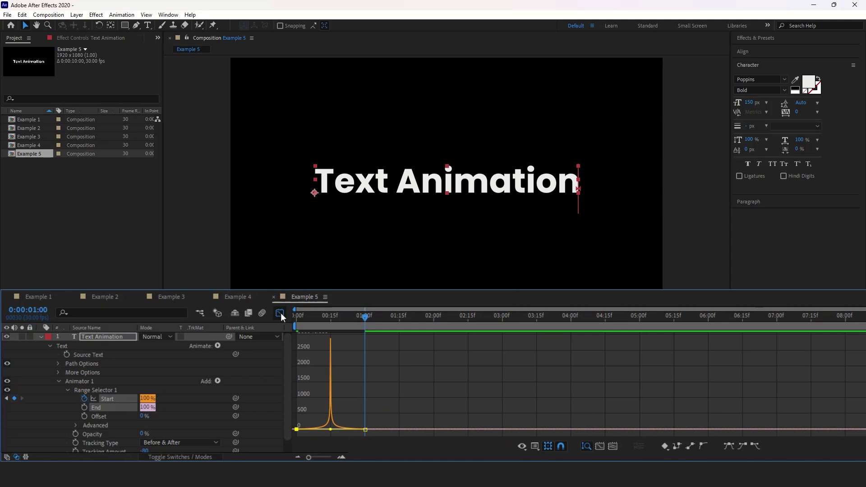
{"action": "left_click", "coordinate": [280, 313]}
{"action": "key", "text": "space"}
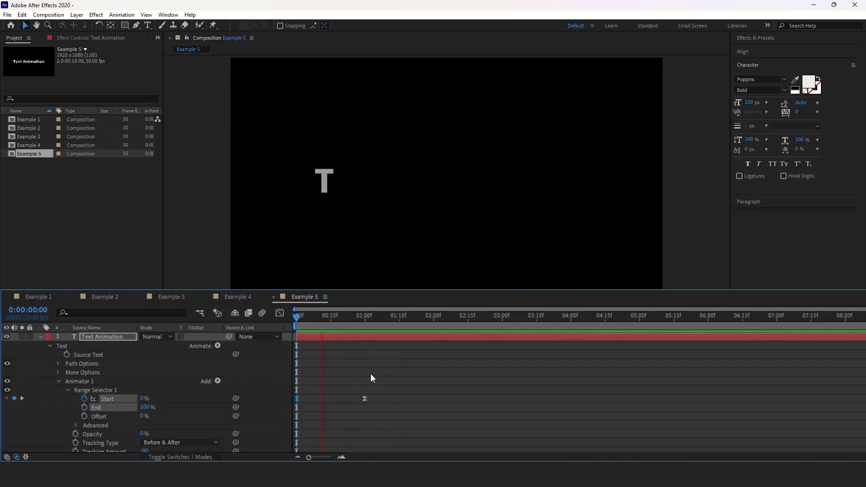
Step: Enable the Motion Blur switch on Example 5's Text Animation layer and preview the reveal
{"action": "key", "text": "space"}
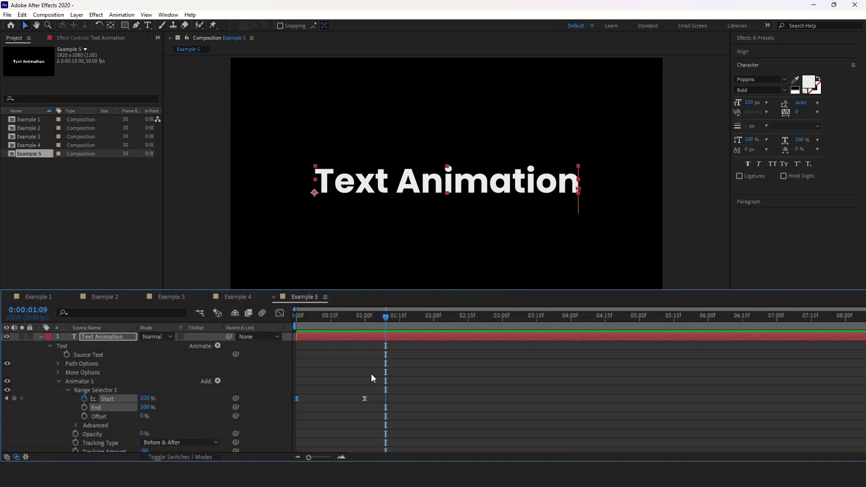
{"action": "left_click", "coordinate": [190, 457]}
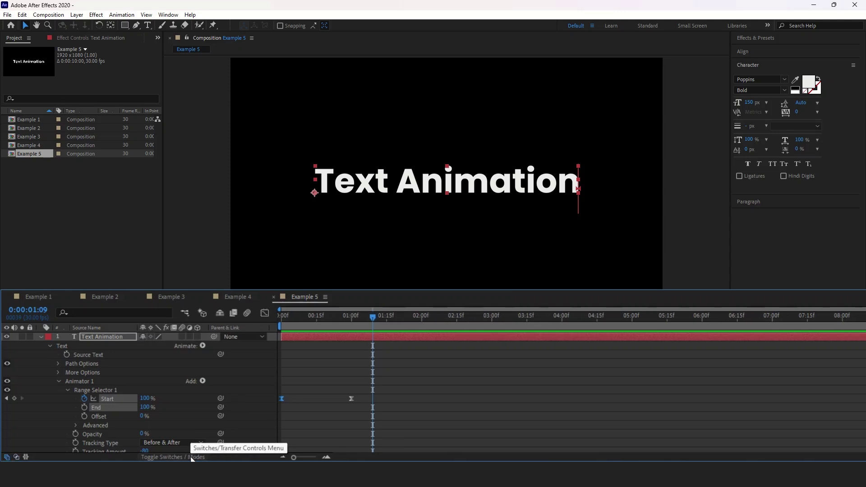
{"action": "left_click", "coordinate": [181, 338]}
{"action": "key", "text": "space"}
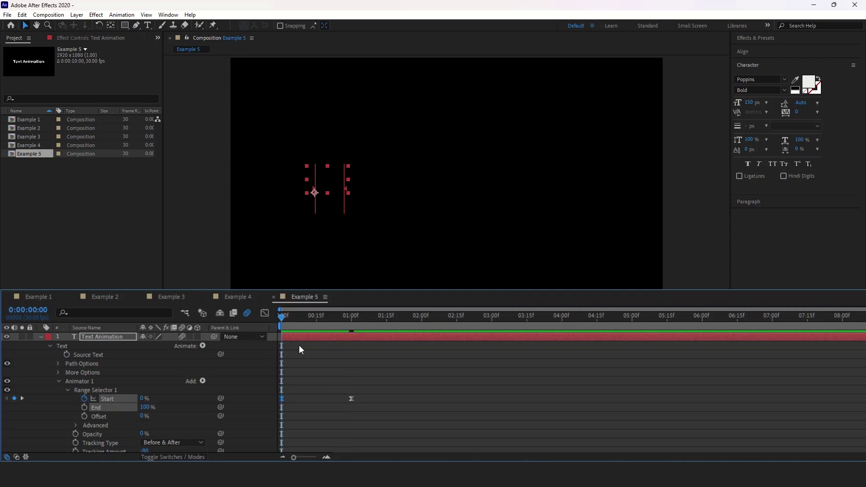
{"action": "key", "text": "space"}
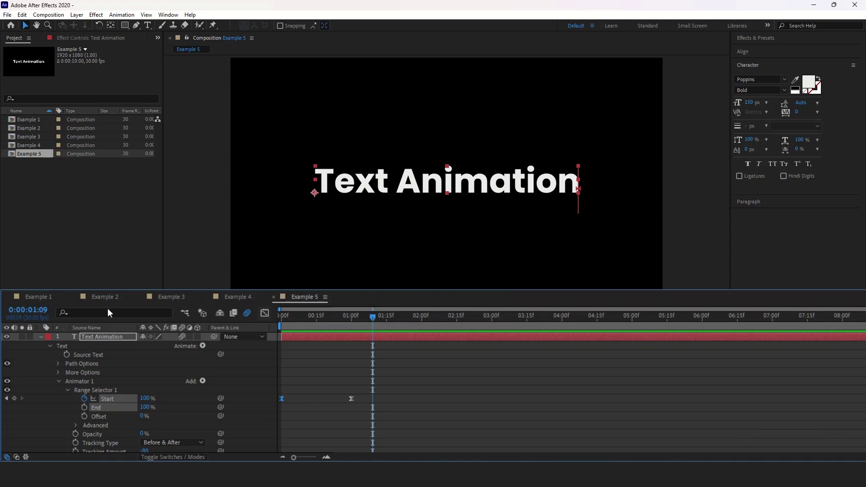
Step: Enable Motion Blur on Example 1's text layer, then replay the Example 1 and Example 2 animations from 0:00
{"action": "left_click", "coordinate": [50, 296]}
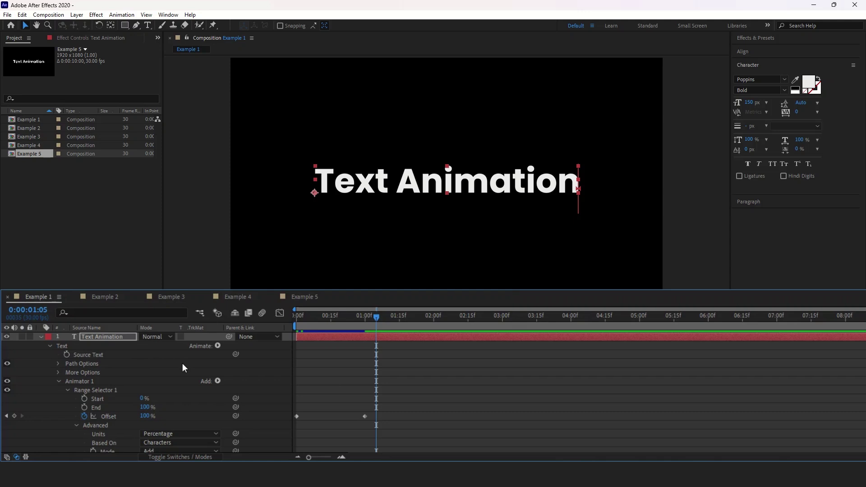
{"action": "left_click", "coordinate": [176, 458]}
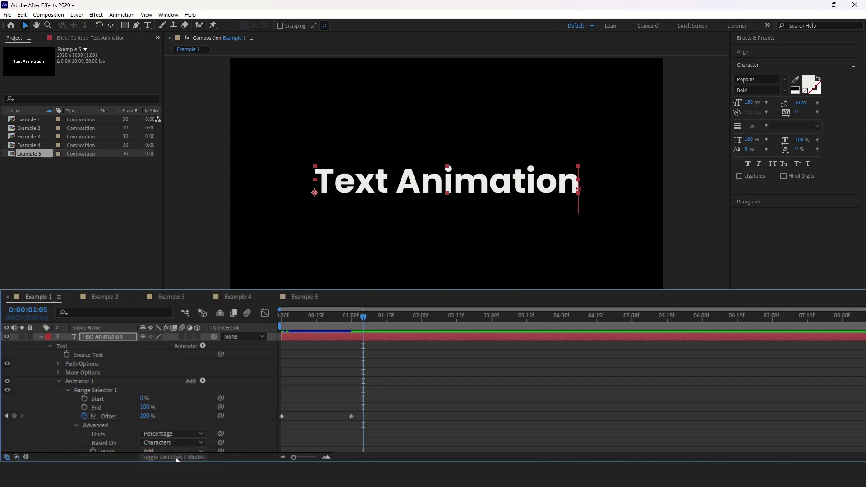
{"action": "left_click", "coordinate": [182, 336]}
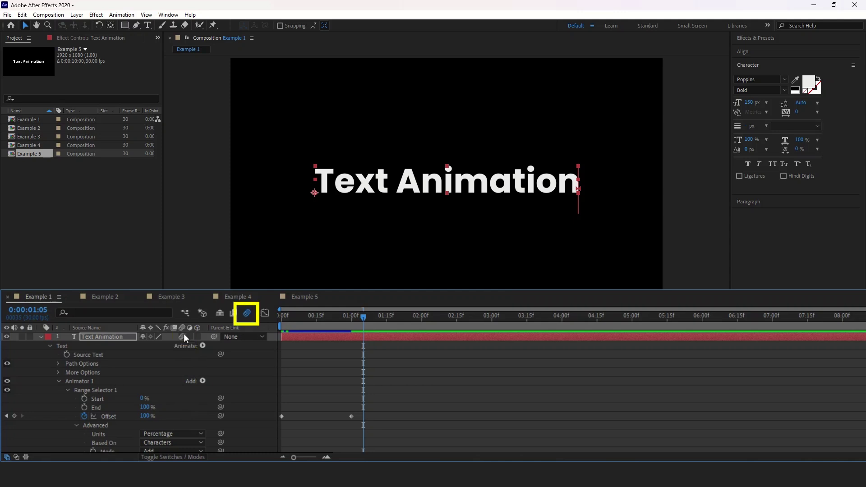
{"action": "left_click", "coordinate": [283, 317]}
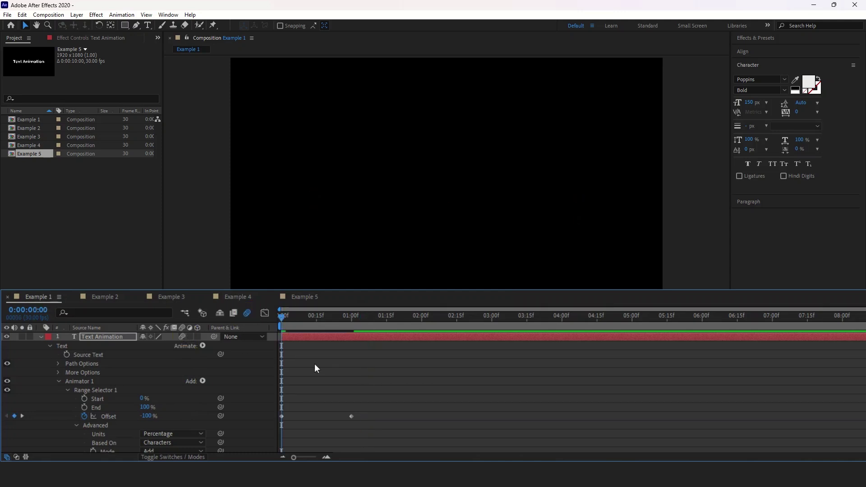
{"action": "key", "text": "space"}
{"action": "key", "text": "space"}
{"action": "key", "text": "space"}
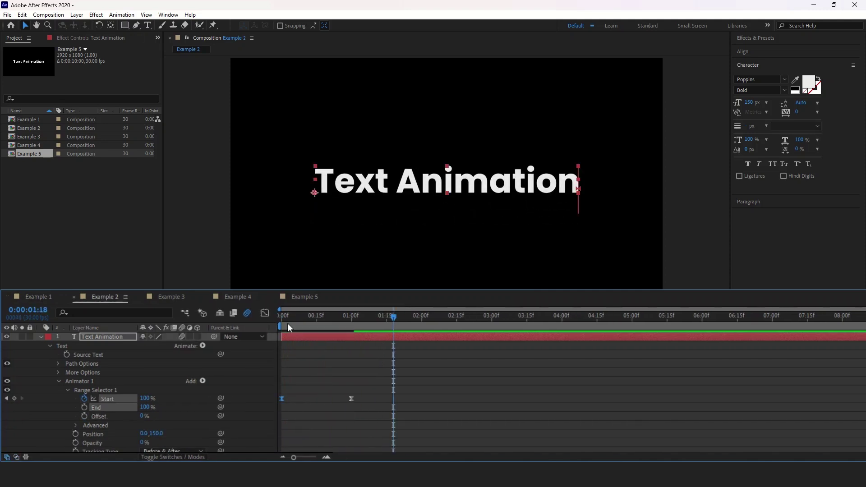
{"action": "key", "text": "space"}
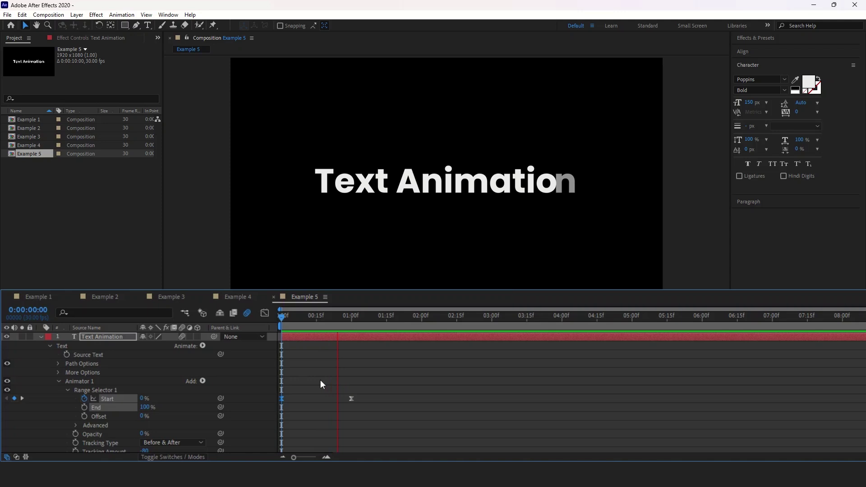
{"action": "key", "text": "space"}
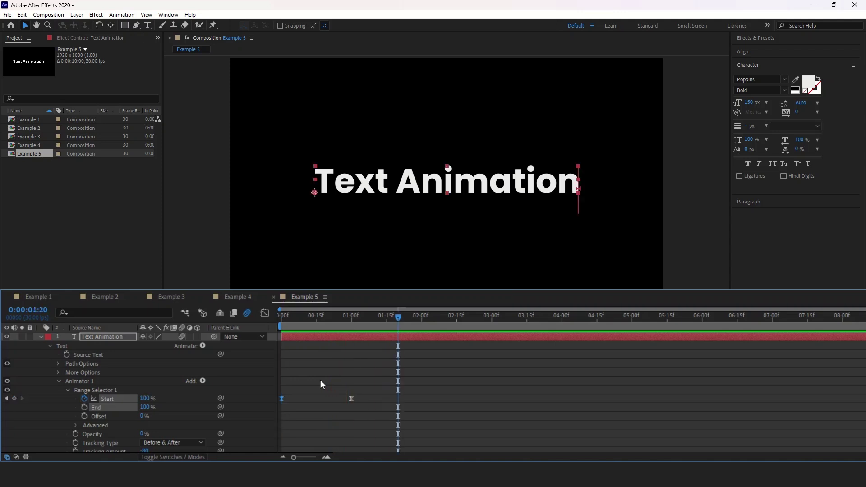